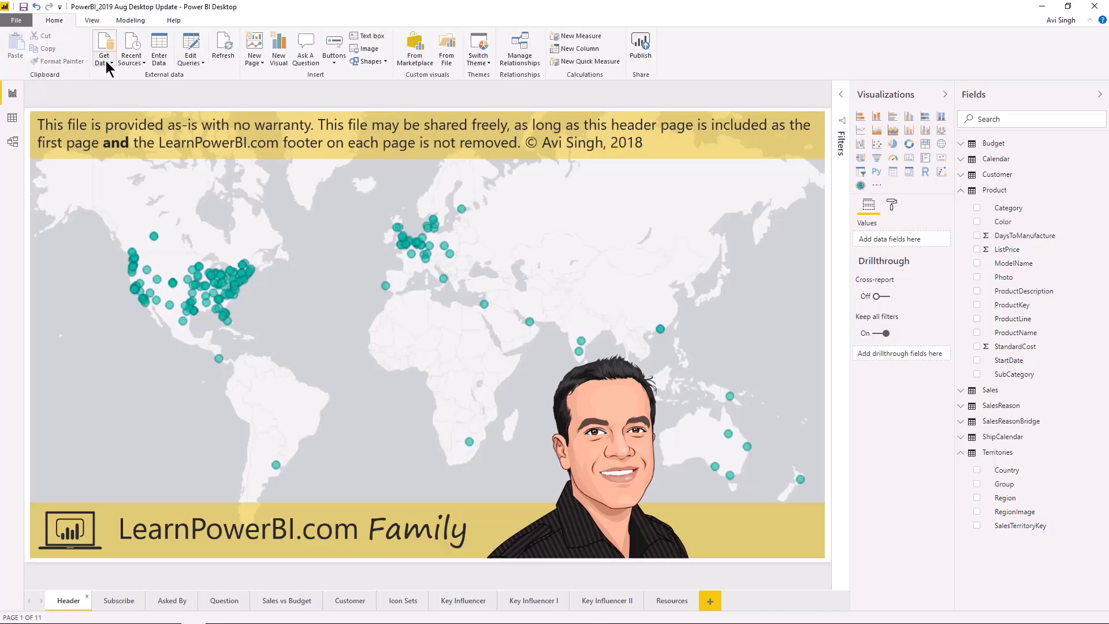
# Open the full Get Data catalogue and browse the Power Platform connectors
pyautogui.click(106, 61)
pyautogui.click(61, 320)
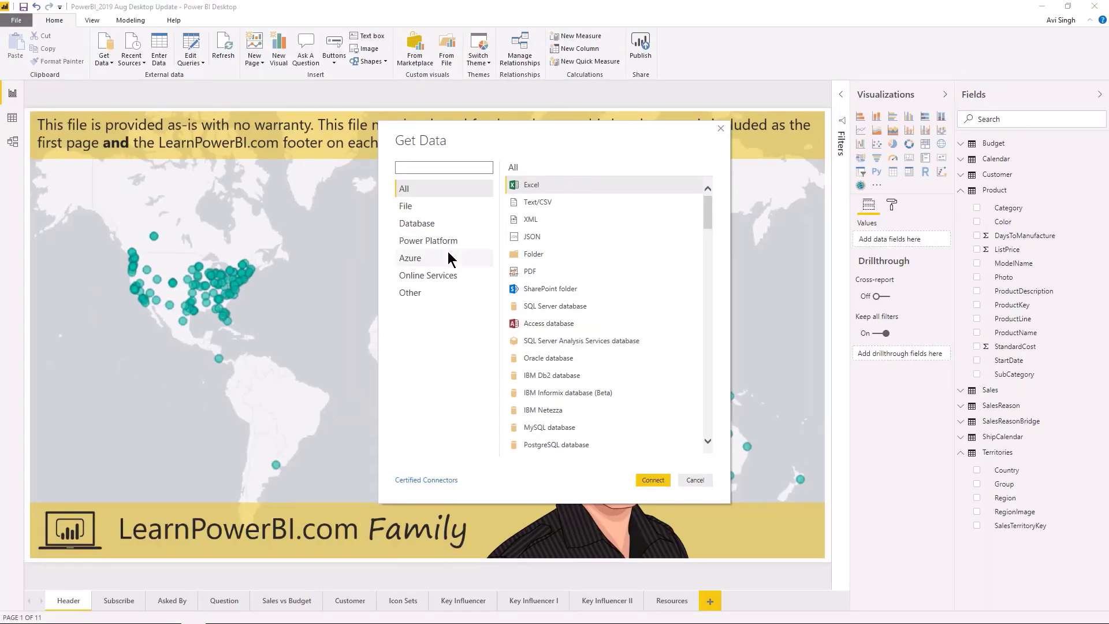
pyautogui.click(441, 243)
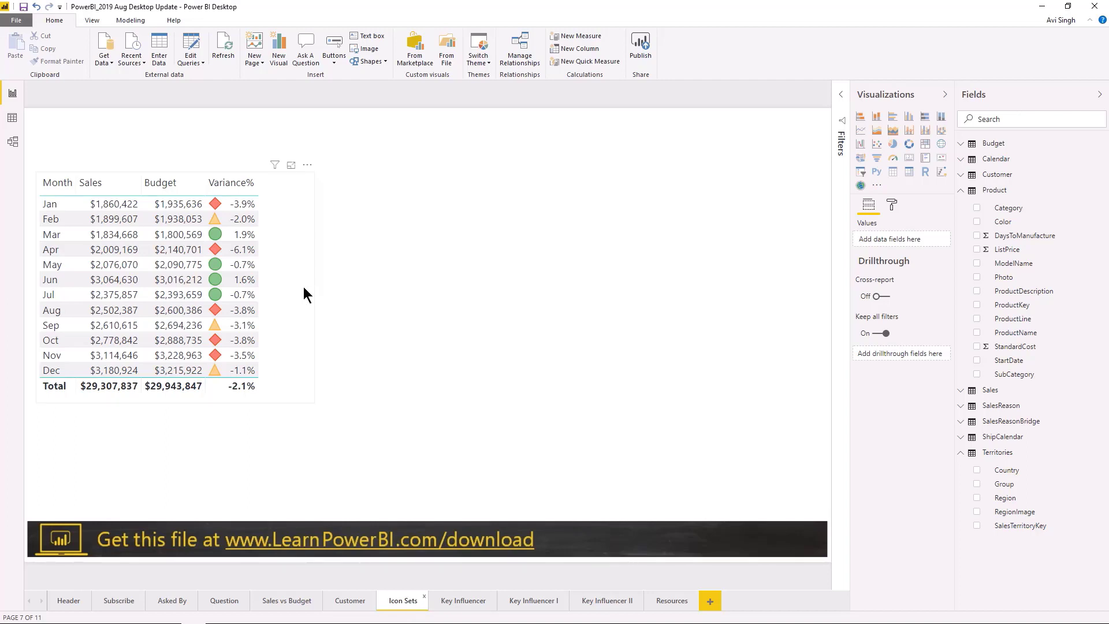
# Open icon conditional formatting for the variance table's Variance% field
pyautogui.click(304, 286)
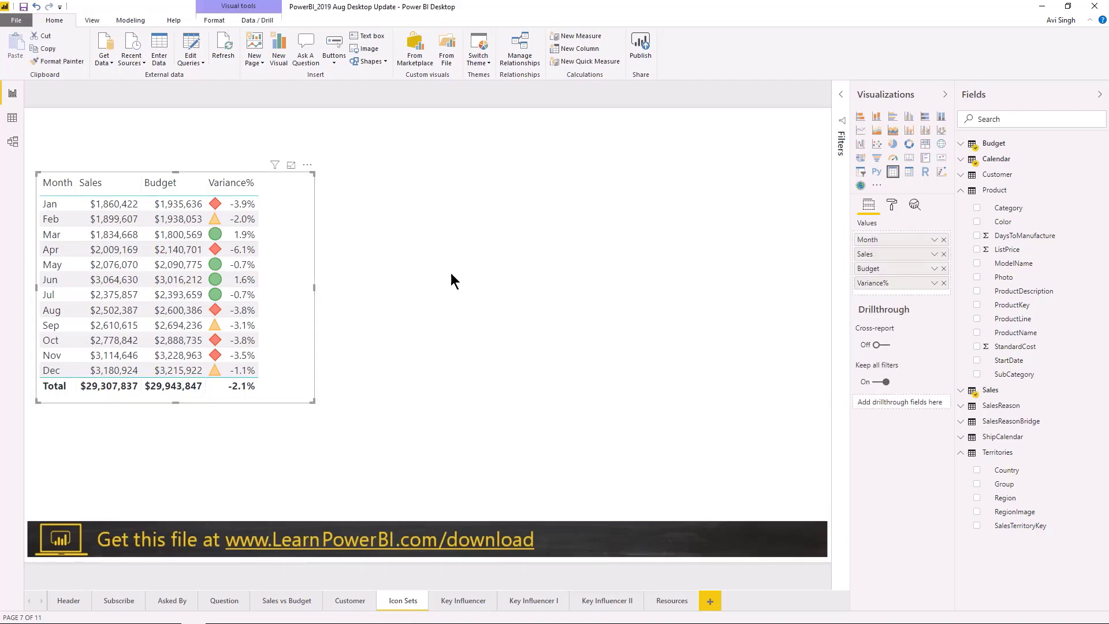
pyautogui.click(934, 283)
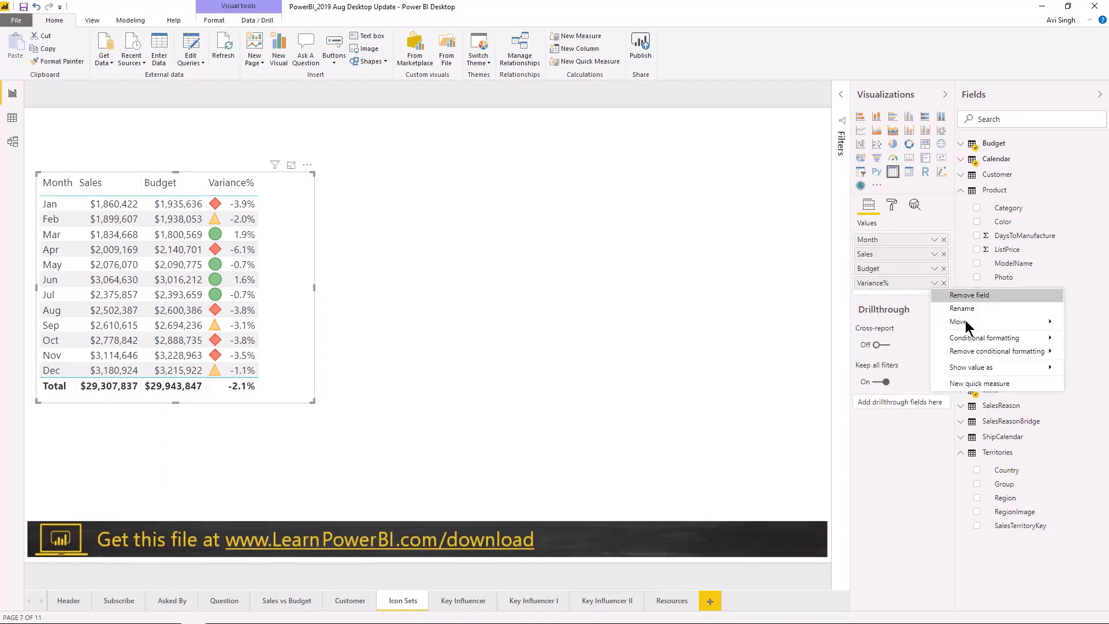
pyautogui.moveTo(966, 336)
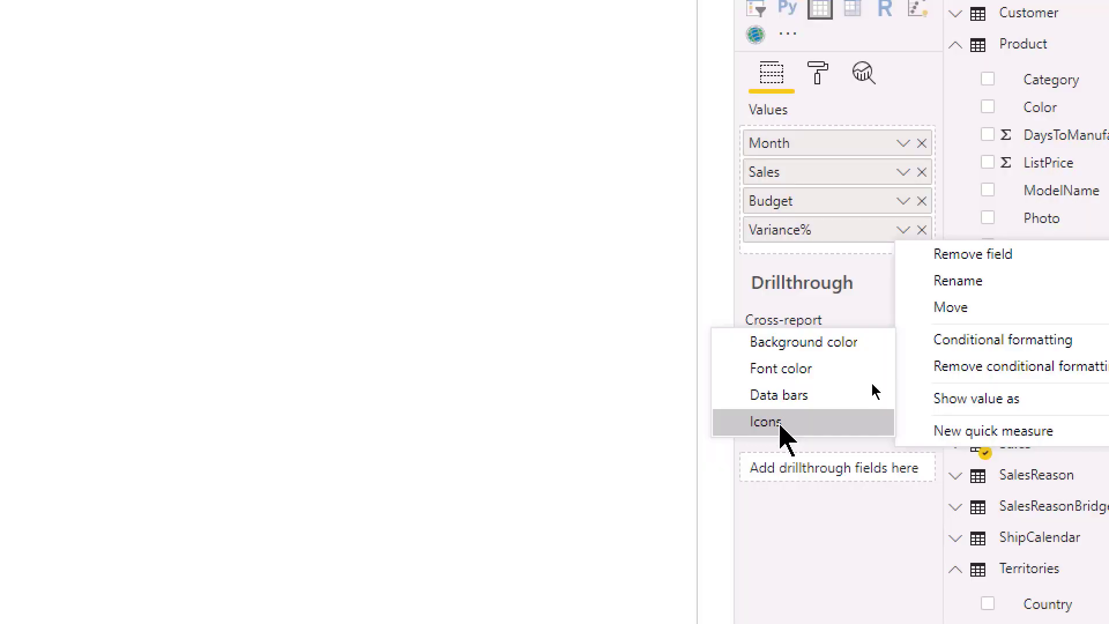
pyautogui.click(774, 423)
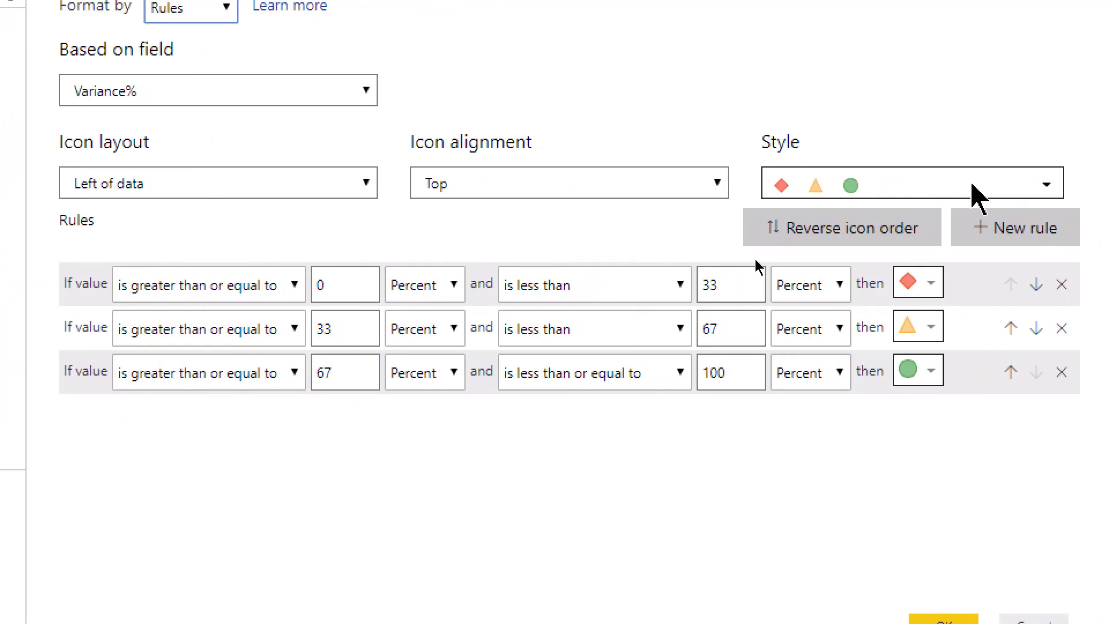
# Switch Variance% to the traffic-light icon set: red diamonds, yellow triangles, green circles
pyautogui.click(972, 185)
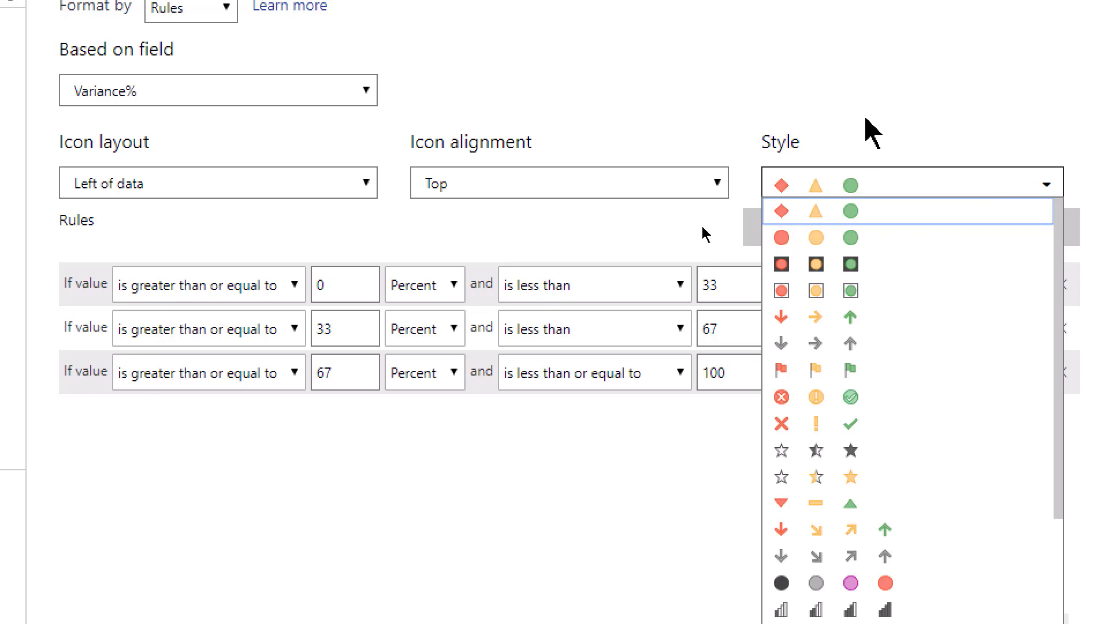
pyautogui.click(872, 210)
pyautogui.click(878, 199)
pyautogui.click(840, 267)
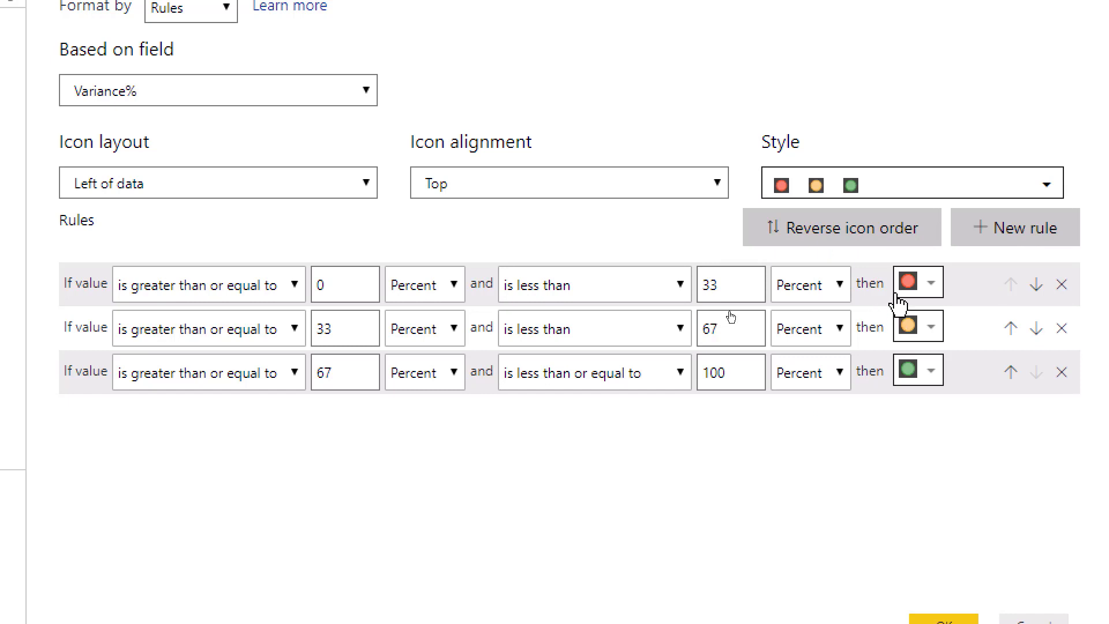
pyautogui.click(941, 288)
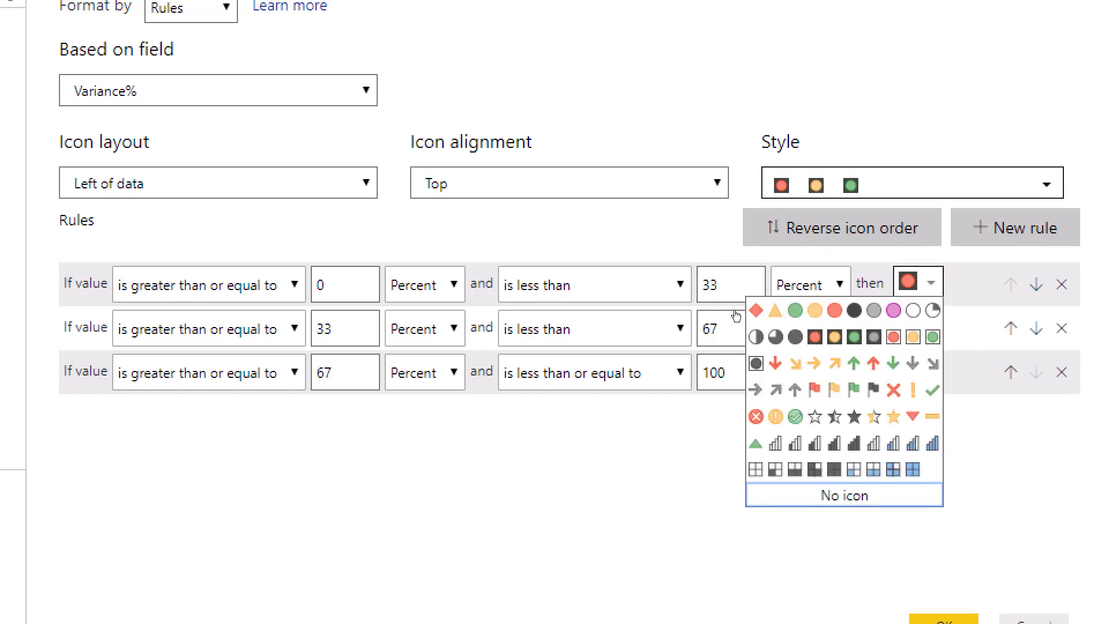
pyautogui.click(933, 289)
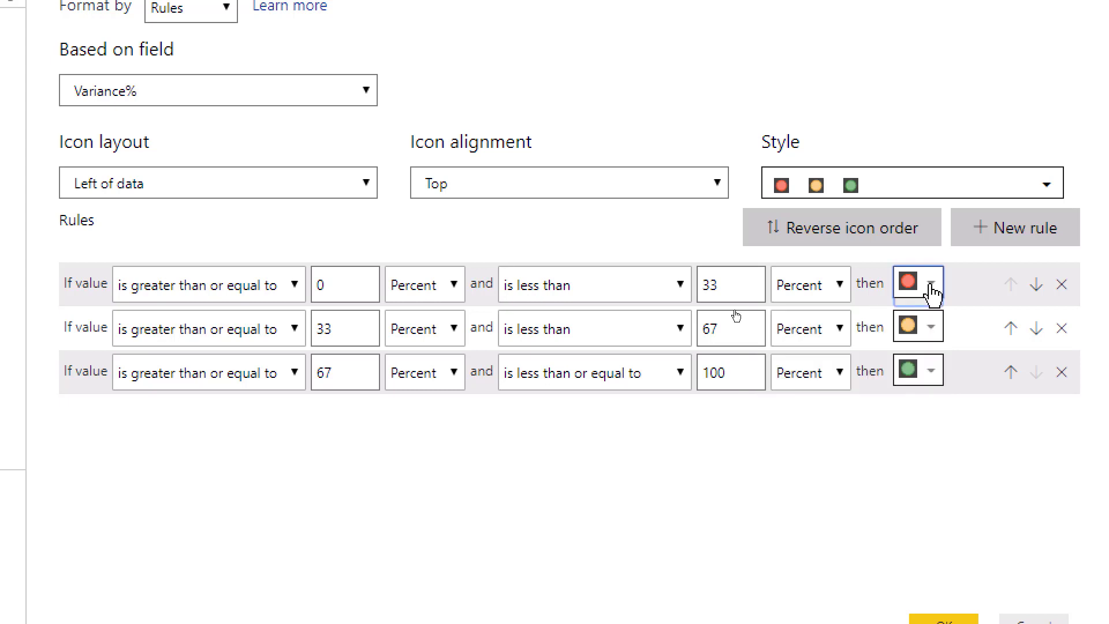
pyautogui.click(887, 186)
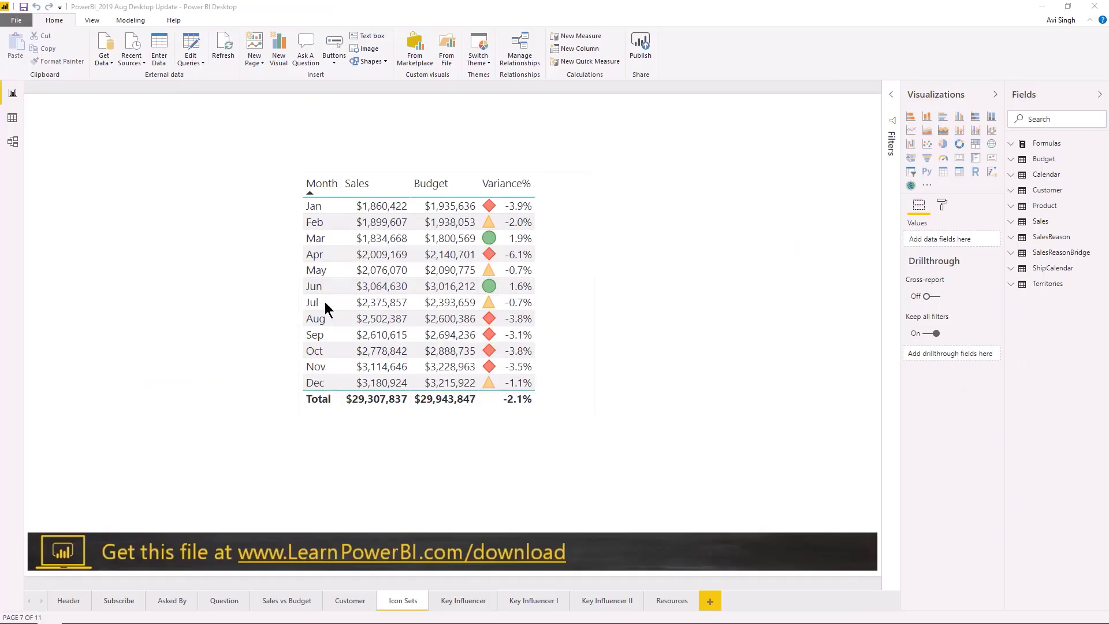
pyautogui.moveTo(324, 301)
# Select the variance table and expand Formulas to reveal the Conditional Formatting Color measure
pyautogui.click(583, 279)
pyautogui.click(585, 280)
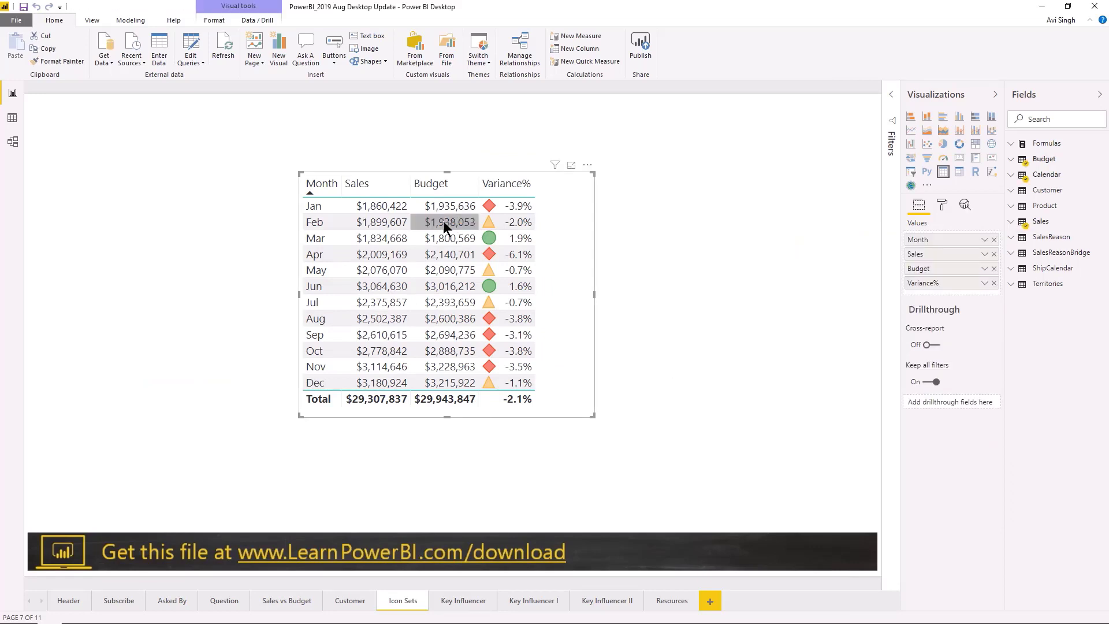
pyautogui.click(1014, 144)
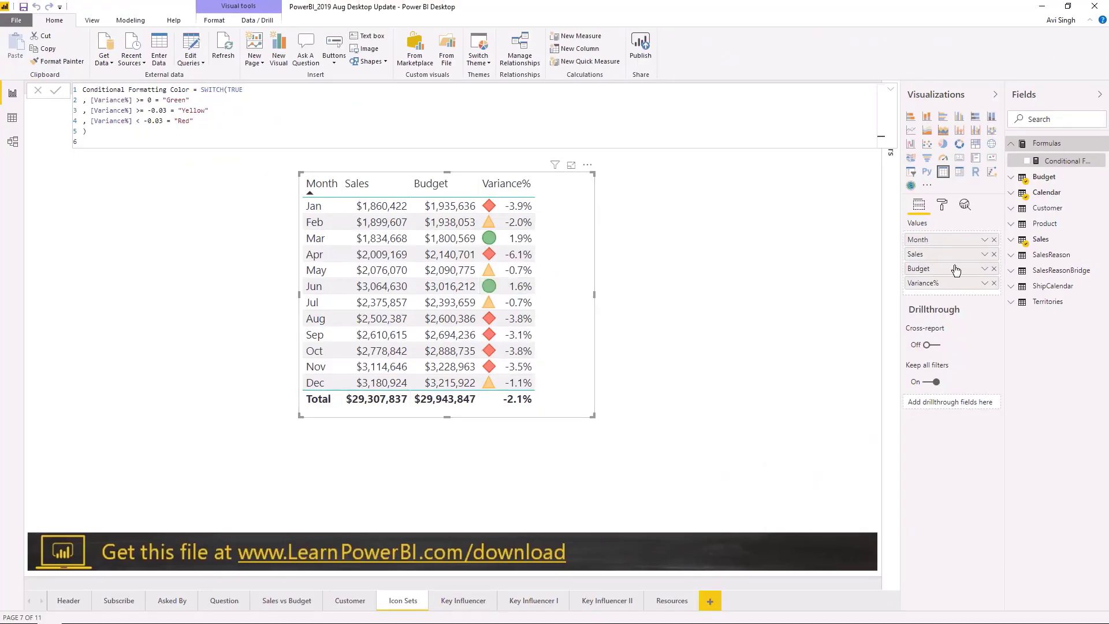
# Start a Budget background colour formatted by field value, browsing Formulas for the colour field
pyautogui.click(985, 270)
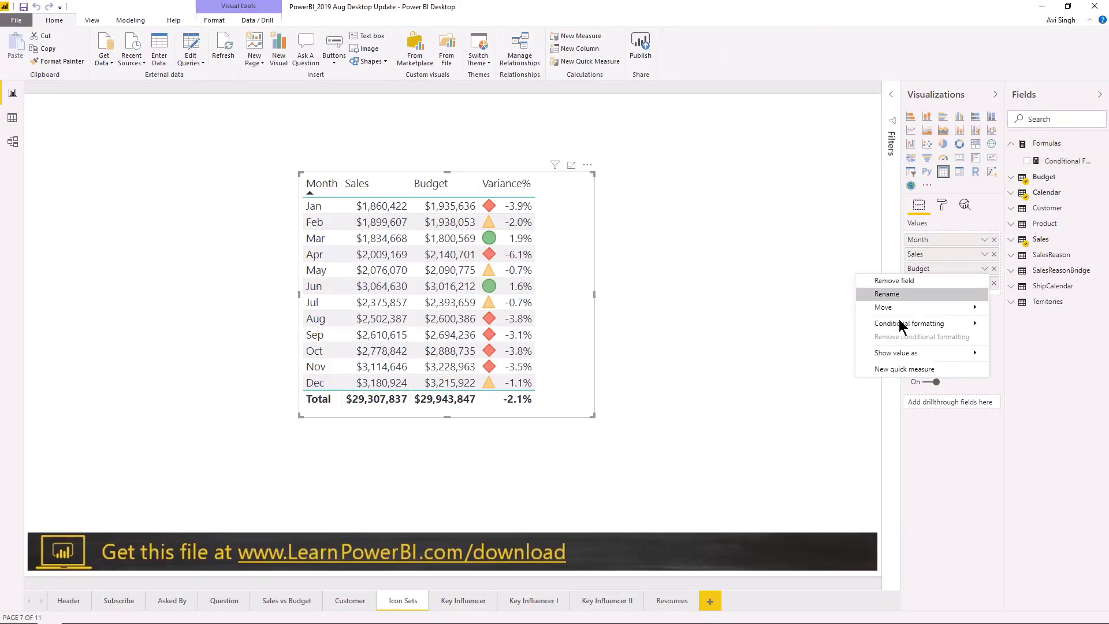
pyautogui.moveTo(898, 324)
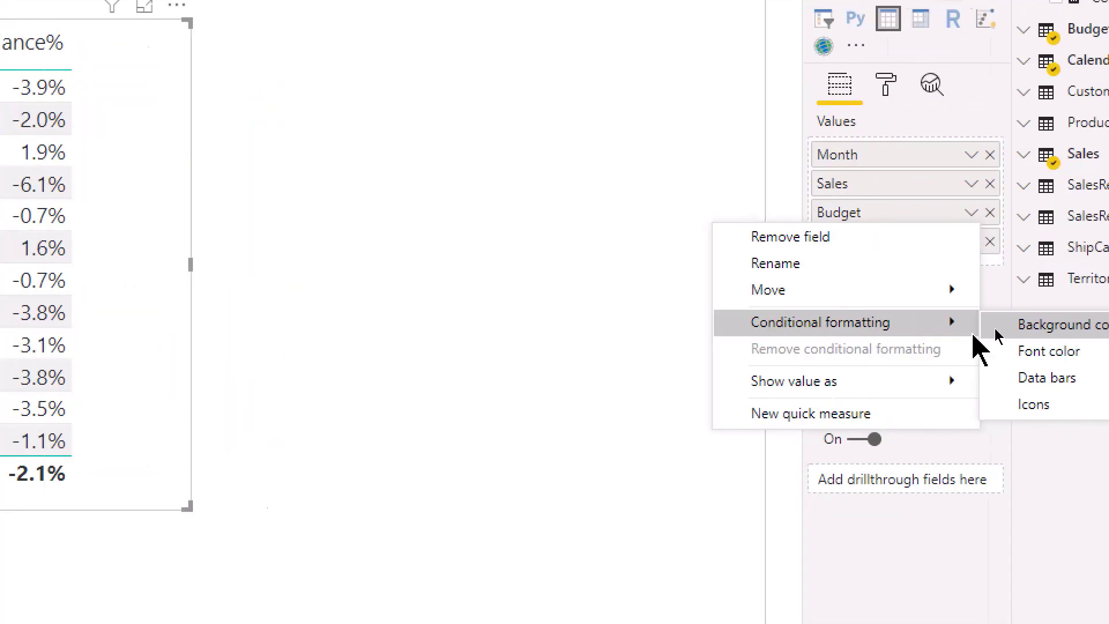
pyautogui.click(1008, 329)
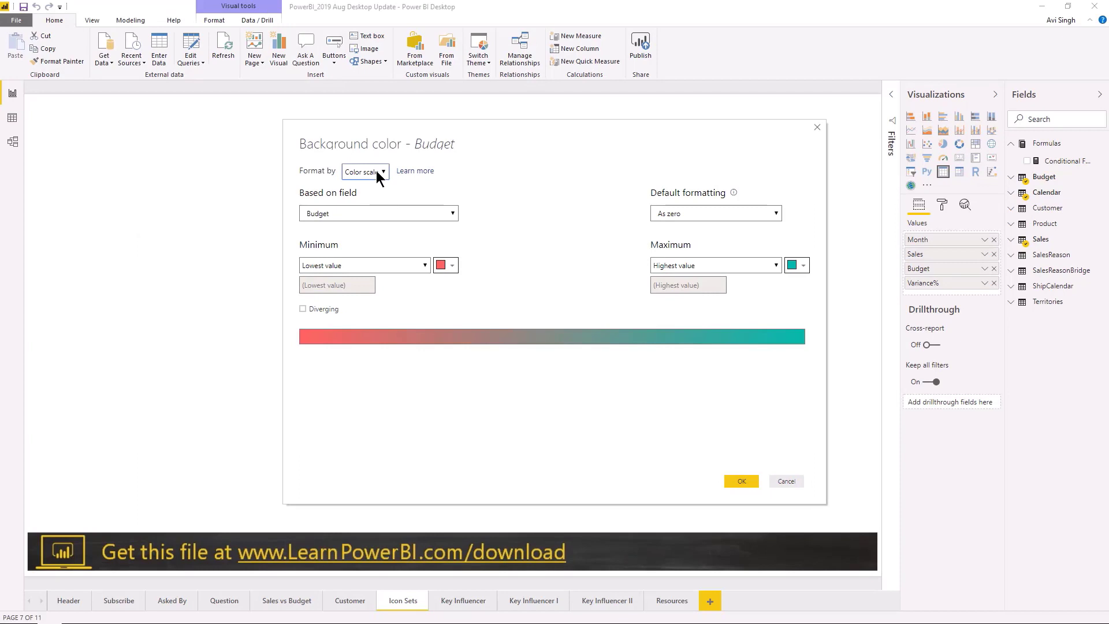
pyautogui.click(376, 170)
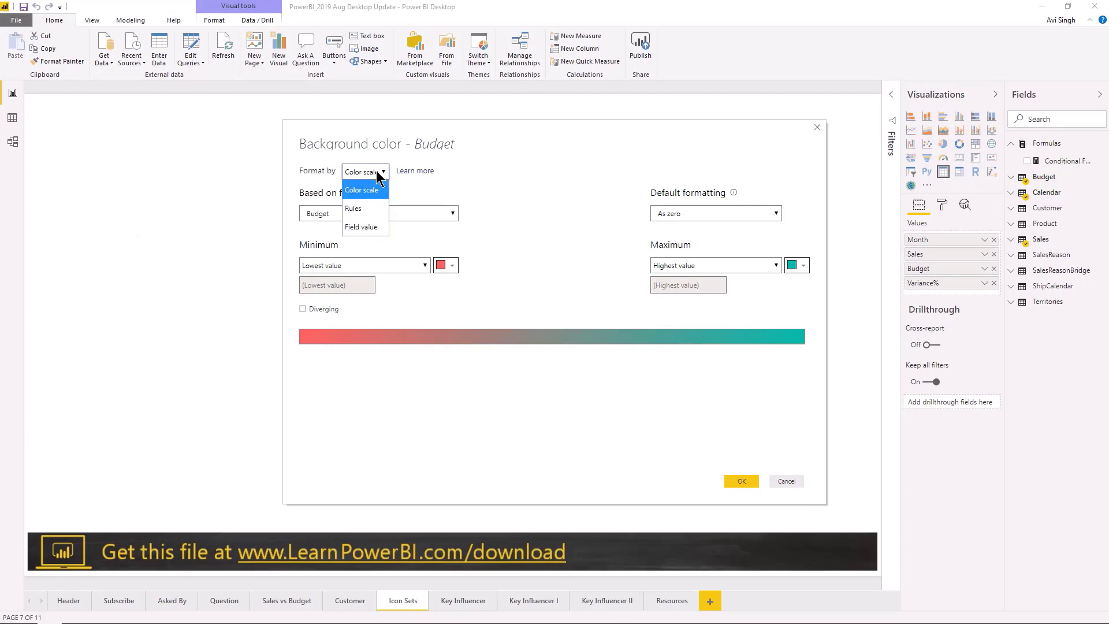
pyautogui.click(367, 226)
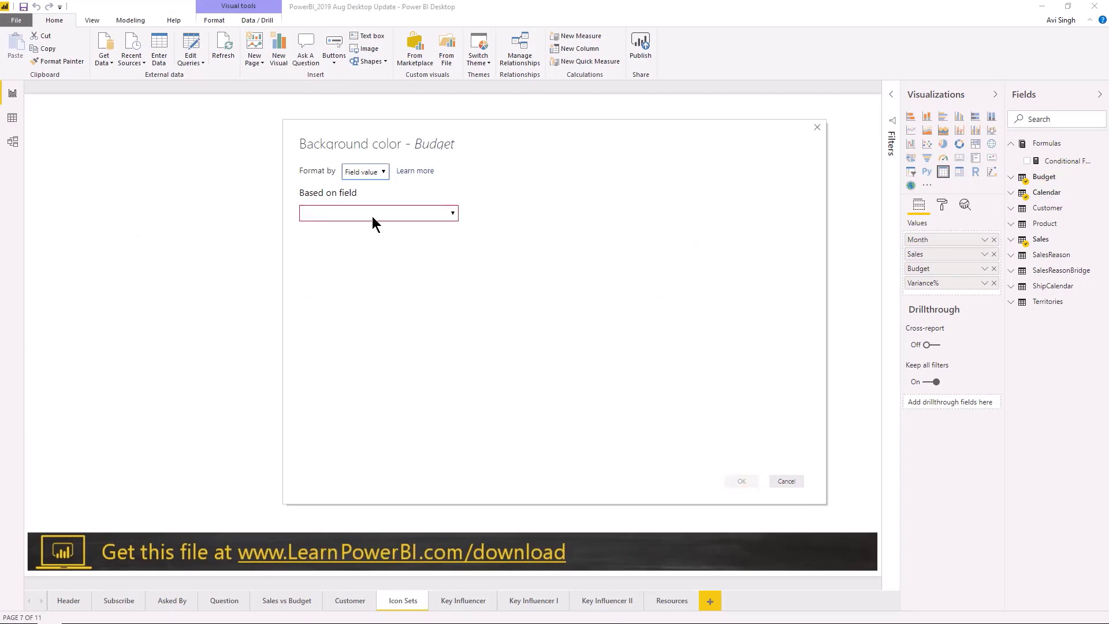
pyautogui.click(375, 213)
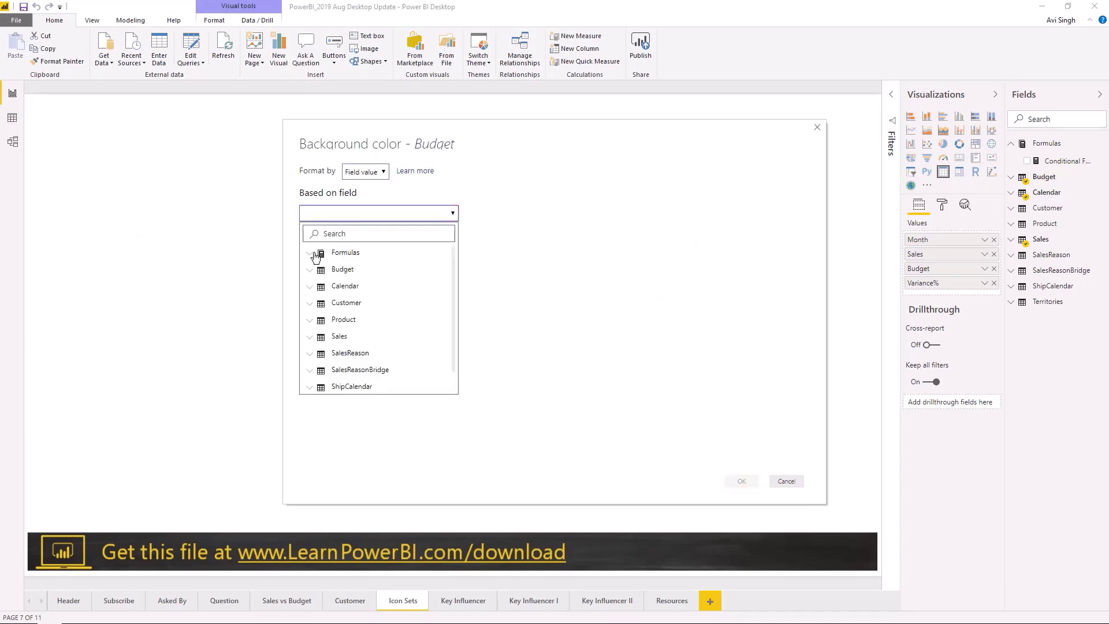
pyautogui.click(317, 254)
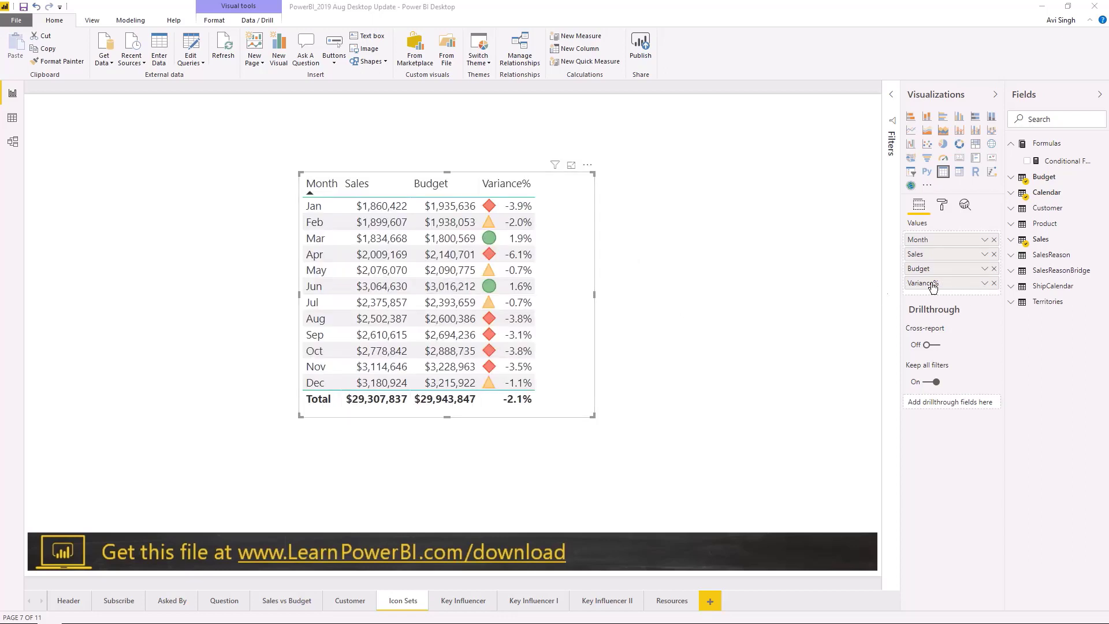
# Colour Budget backgrounds by field value from Conditional Formatting Color, then view that measure's formula
pyautogui.click(984, 282)
pyautogui.moveTo(919, 316)
pyautogui.click(1005, 325)
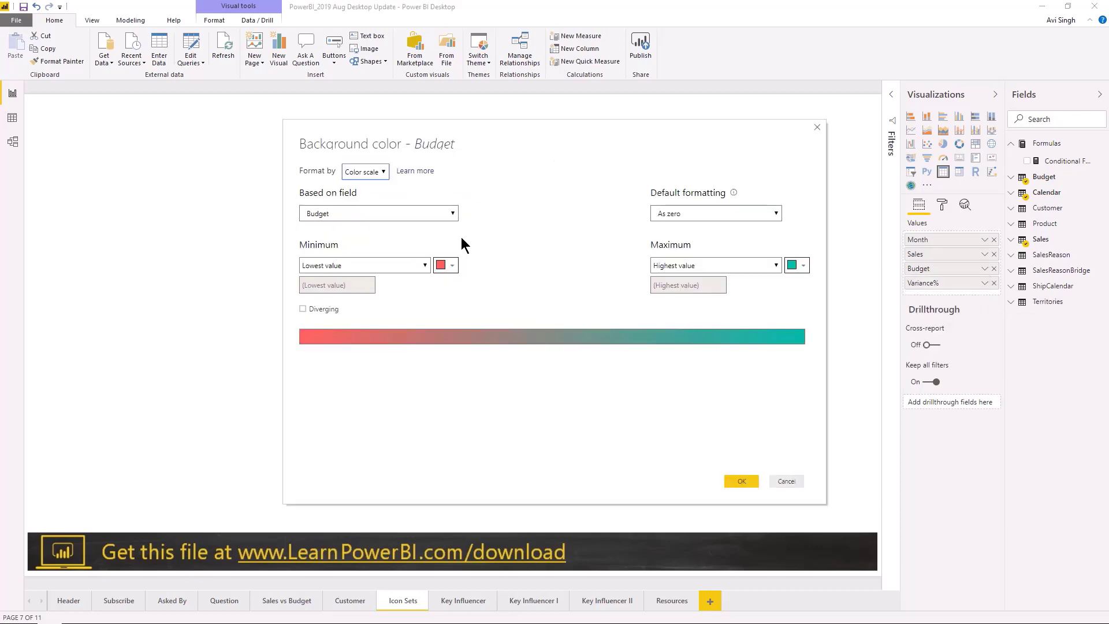
pyautogui.click(384, 172)
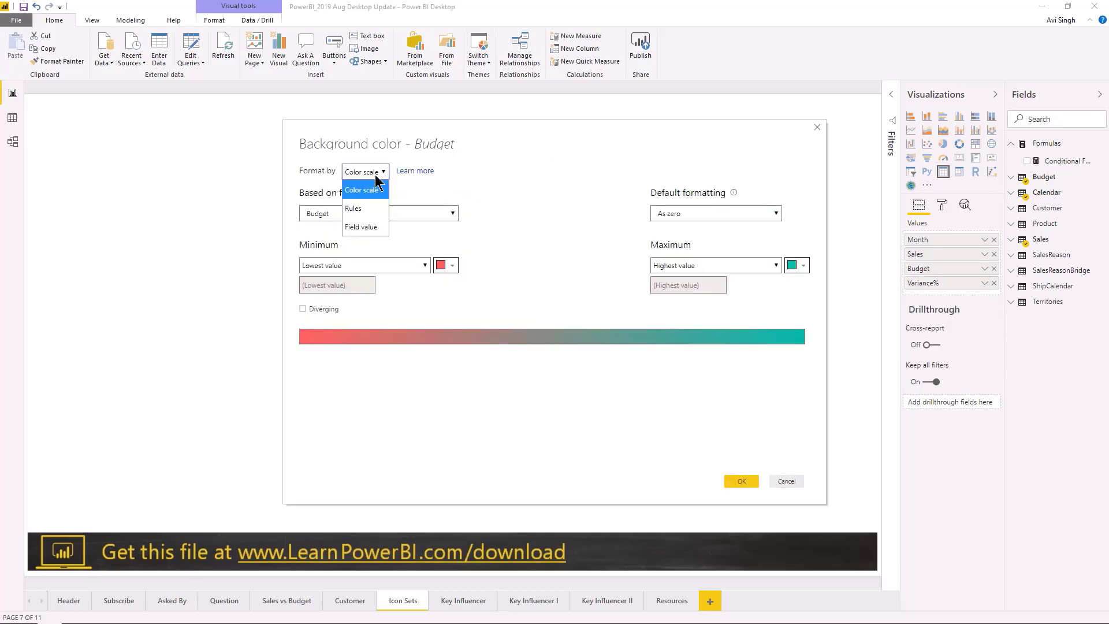
pyautogui.click(363, 227)
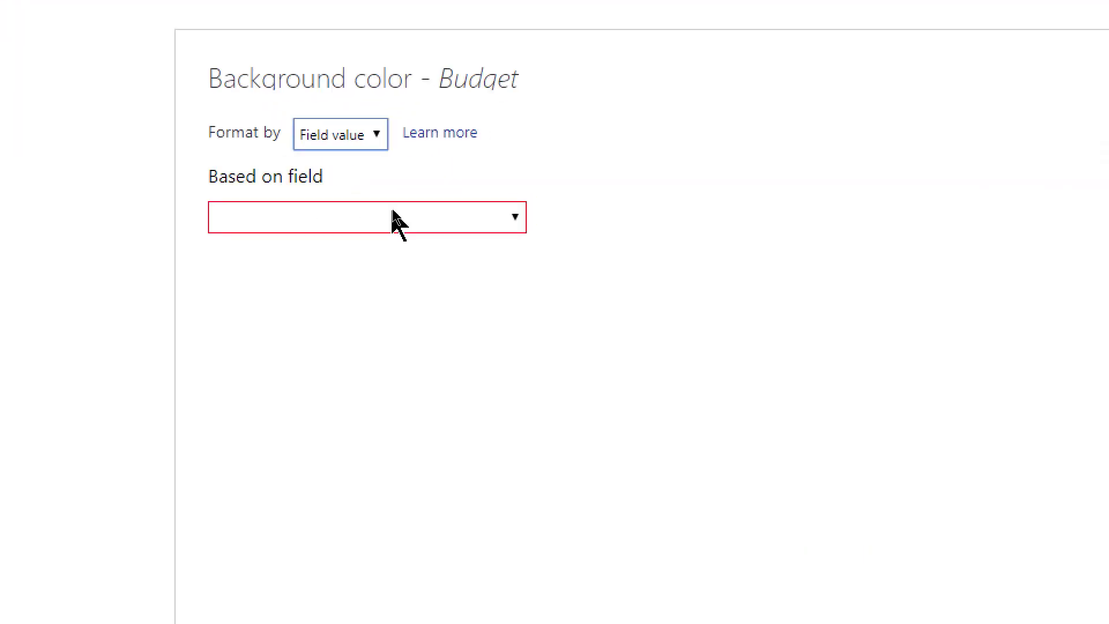
pyautogui.click(391, 210)
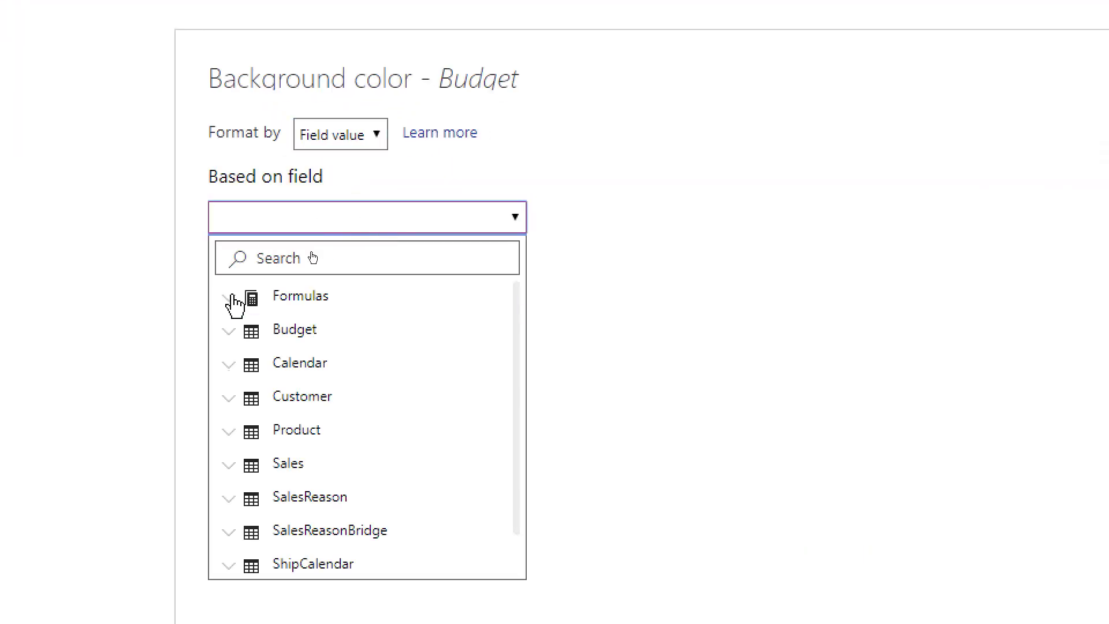
pyautogui.click(235, 302)
pyautogui.click(312, 333)
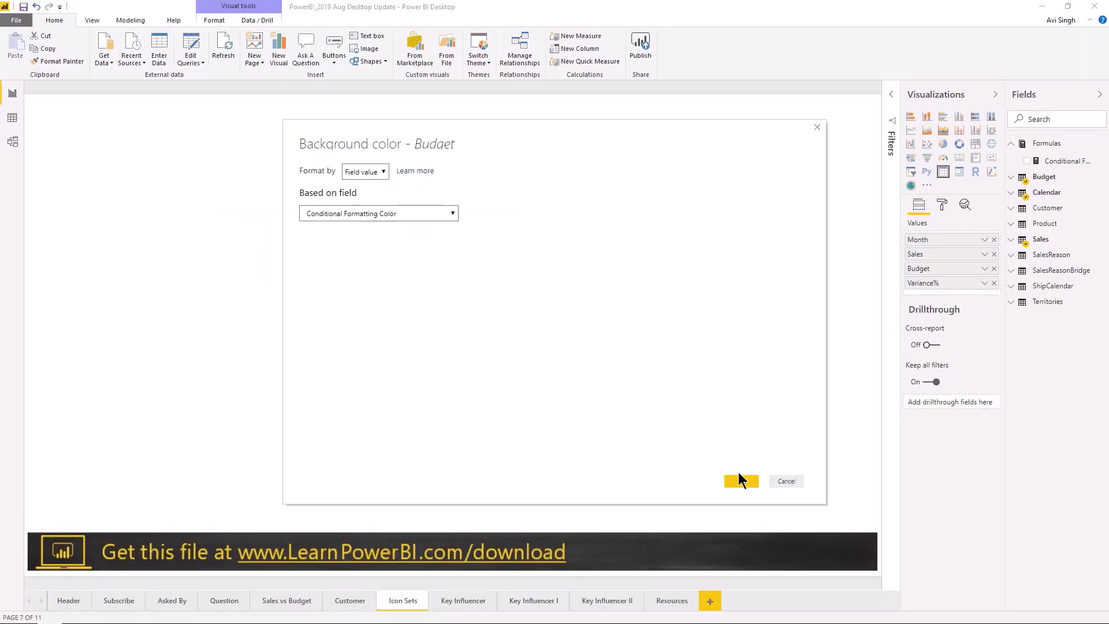
pyautogui.click(741, 480)
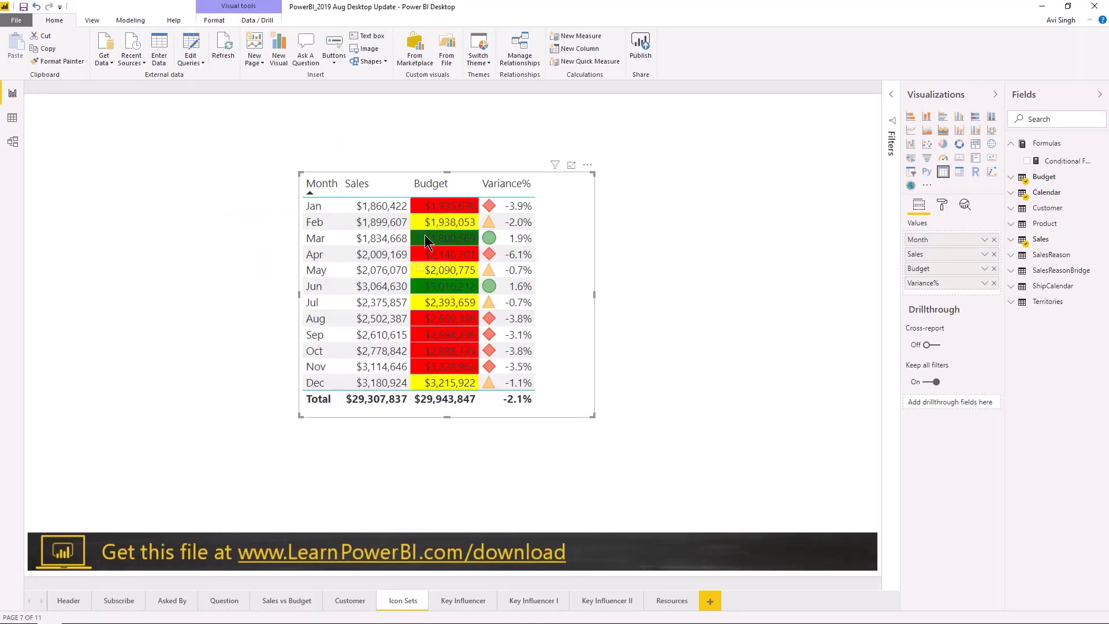
pyautogui.click(1058, 165)
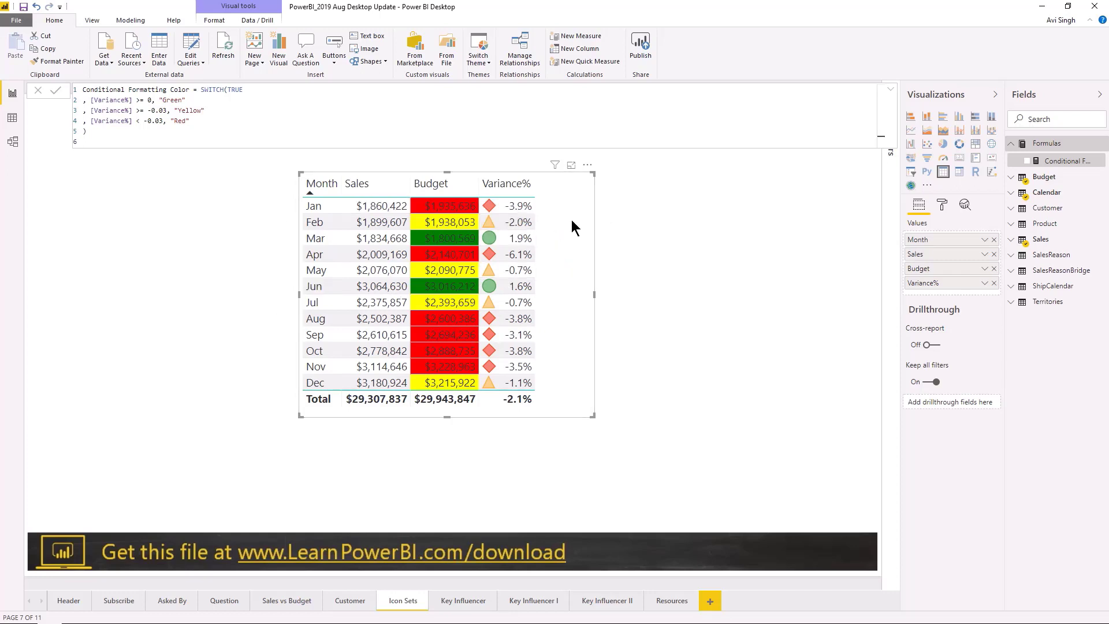
# Change the measure's line-4 result from "Red" to "N/A" so low-variance Budget cells lose colour
pyautogui.click(890, 89)
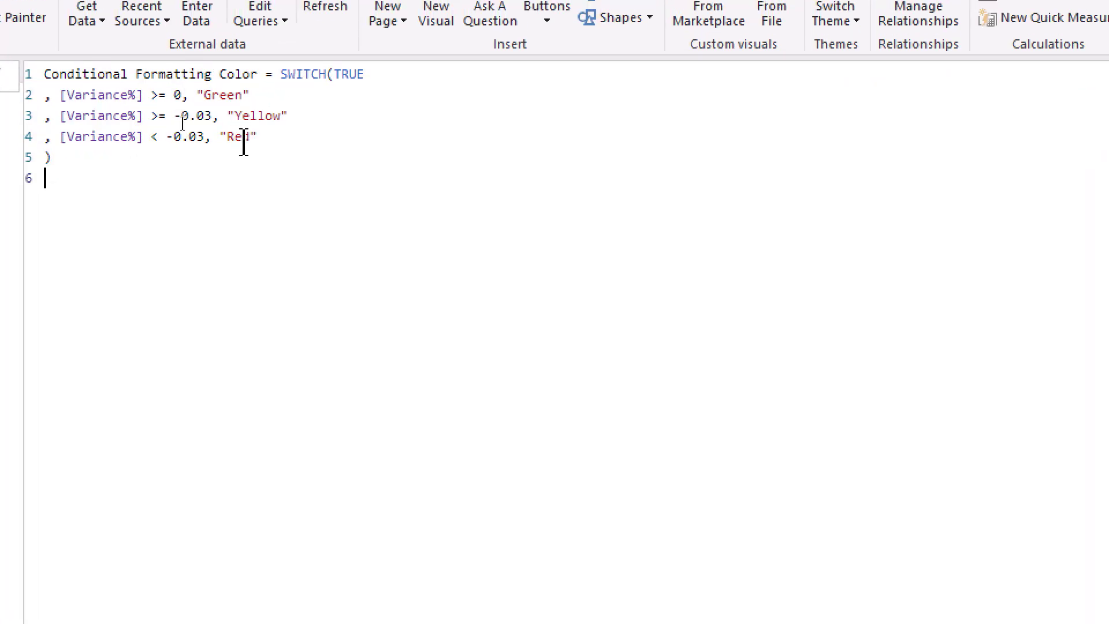
pyautogui.doubleClick(244, 136)
pyautogui.write('N/A')
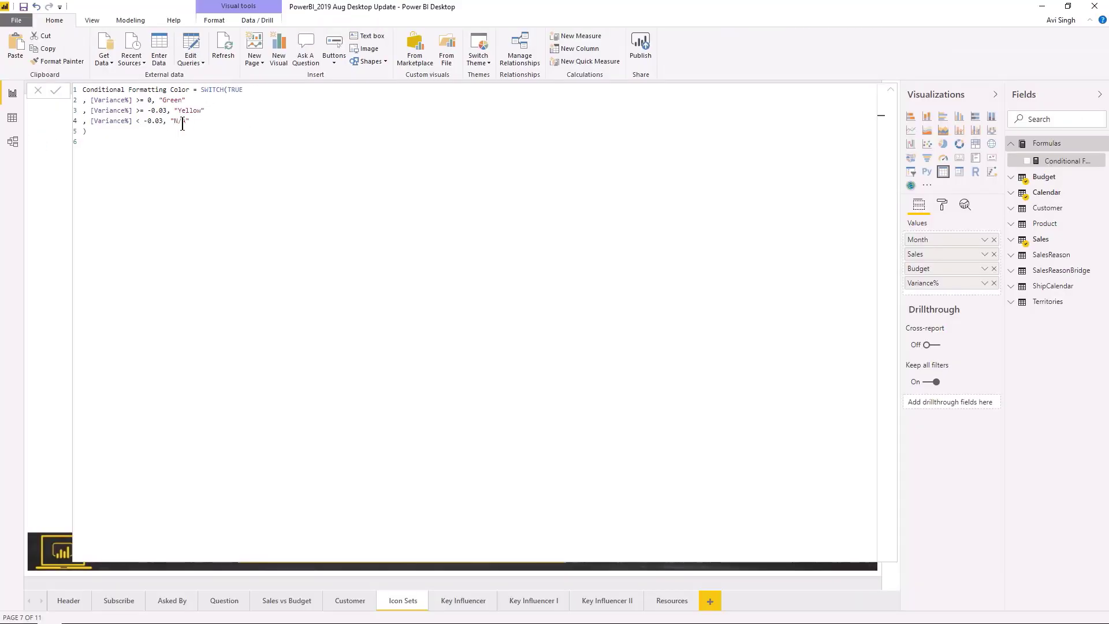
pyautogui.press('Return')
pyautogui.click(891, 94)
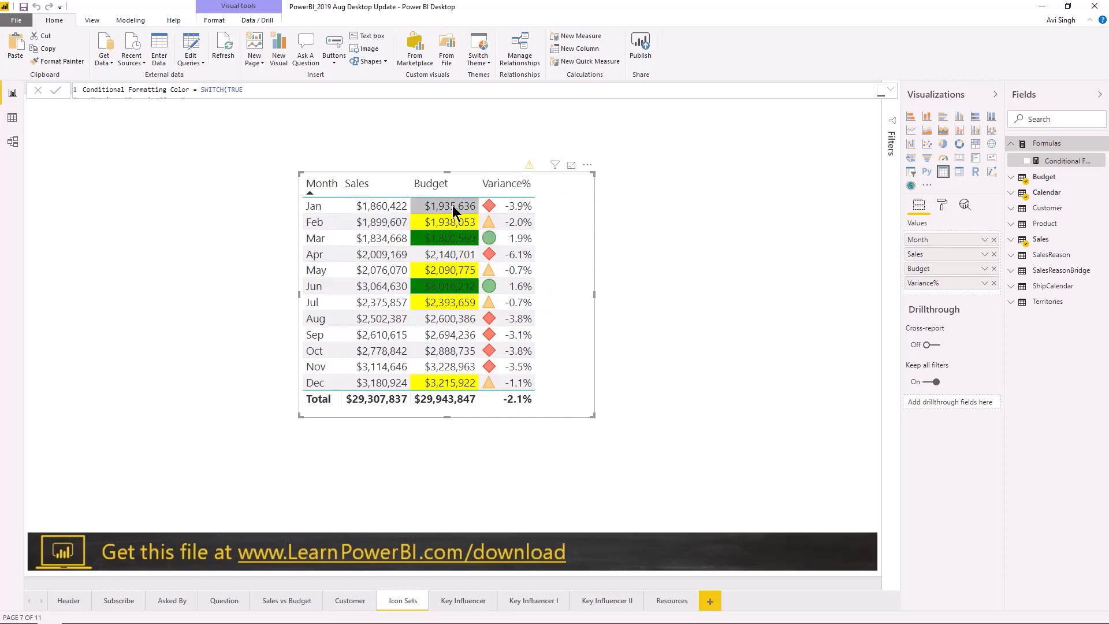
pyautogui.moveTo(532, 171)
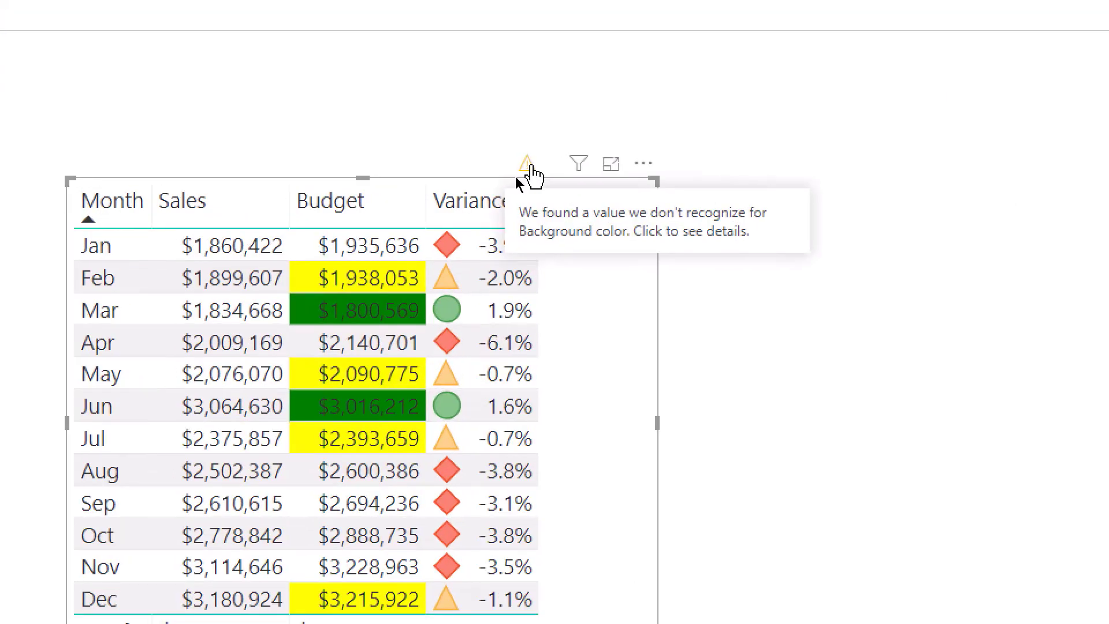
pyautogui.moveTo(532, 176)
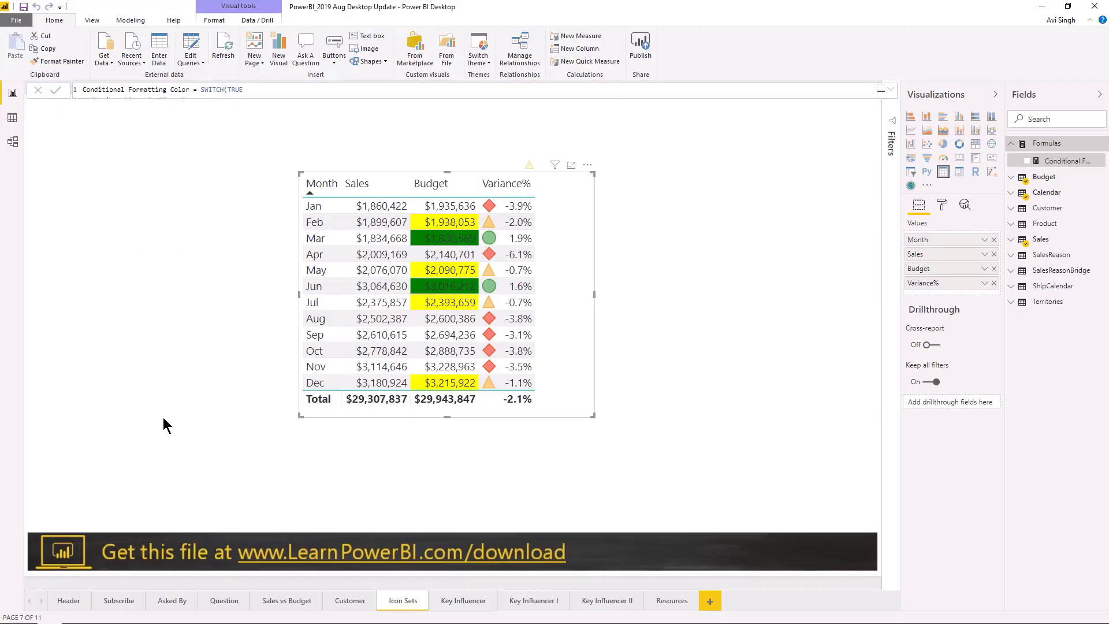
pyautogui.click(163, 418)
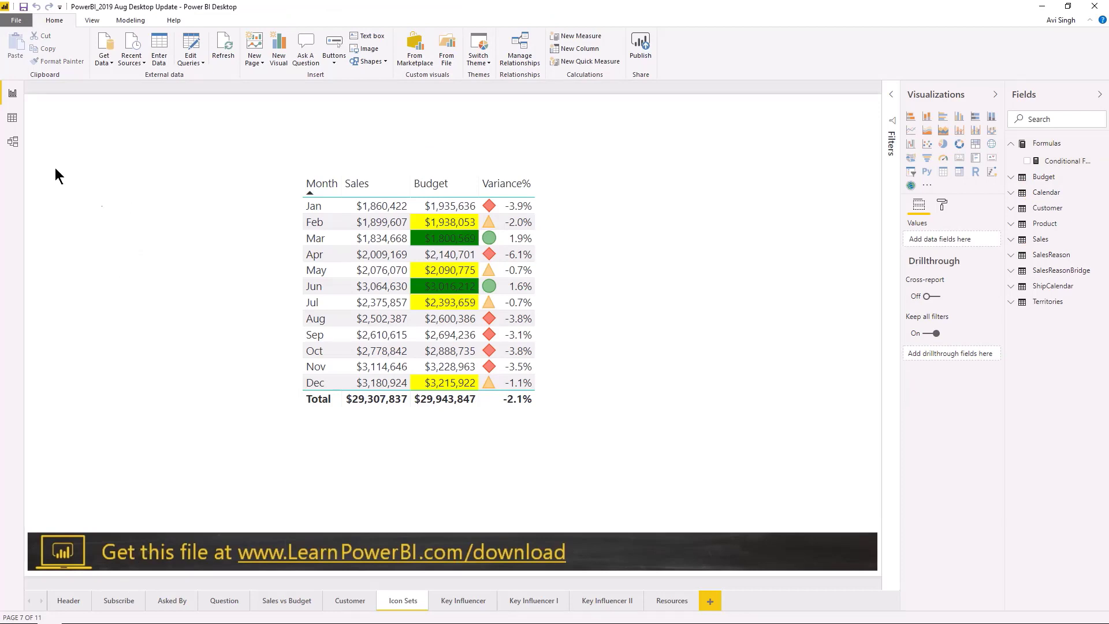
pyautogui.click(19, 148)
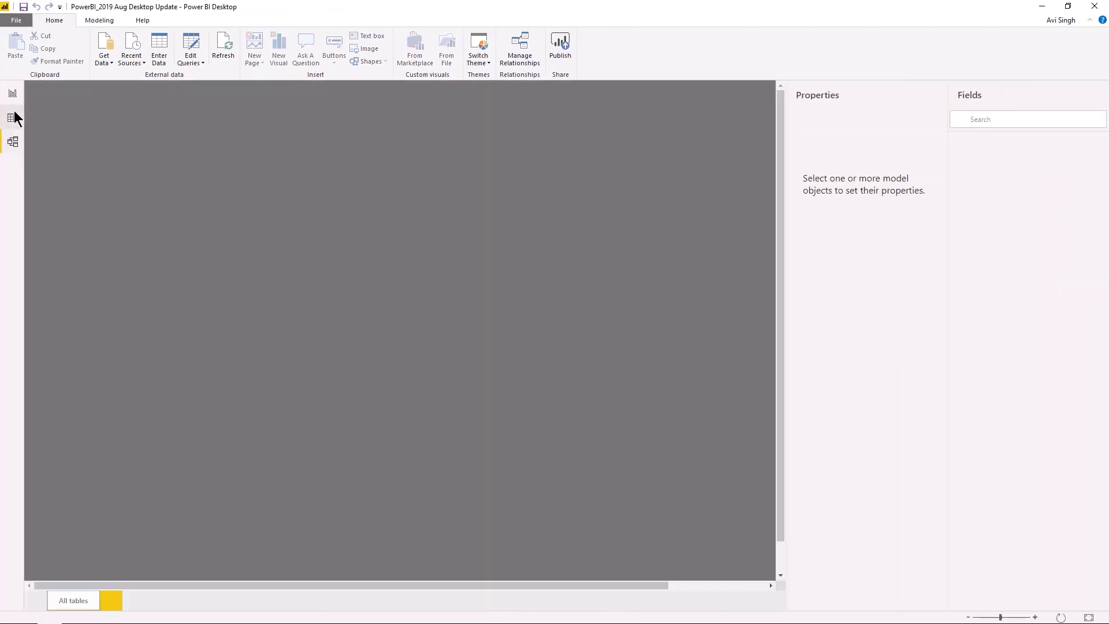
pyautogui.click(12, 94)
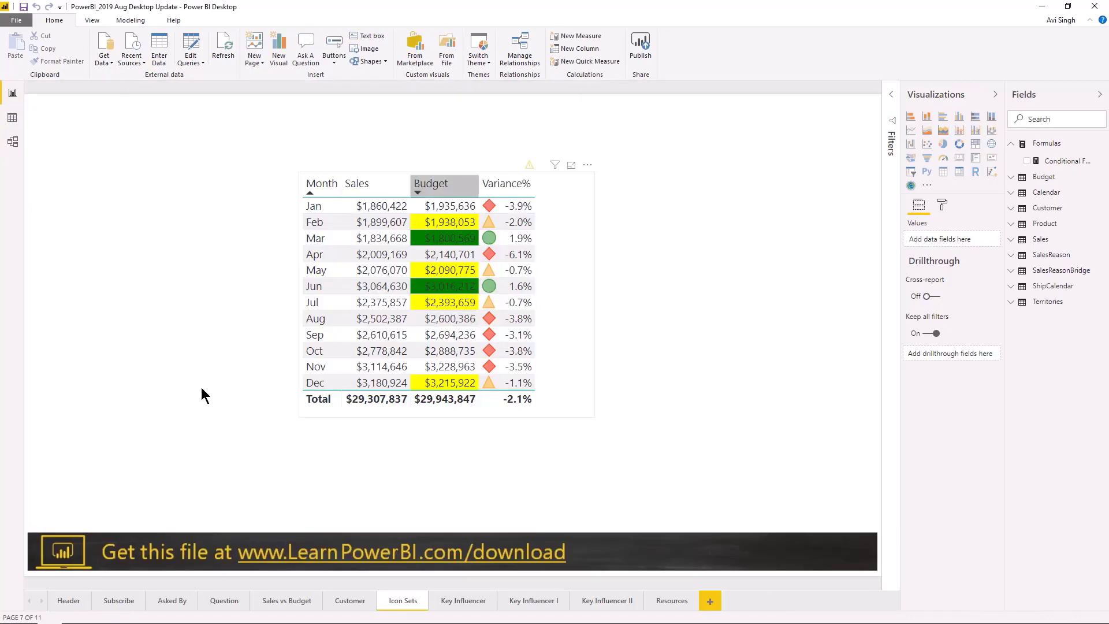
# Open the Sales vs Budget page and click through its Budget and Variance cards
pyautogui.click(342, 603)
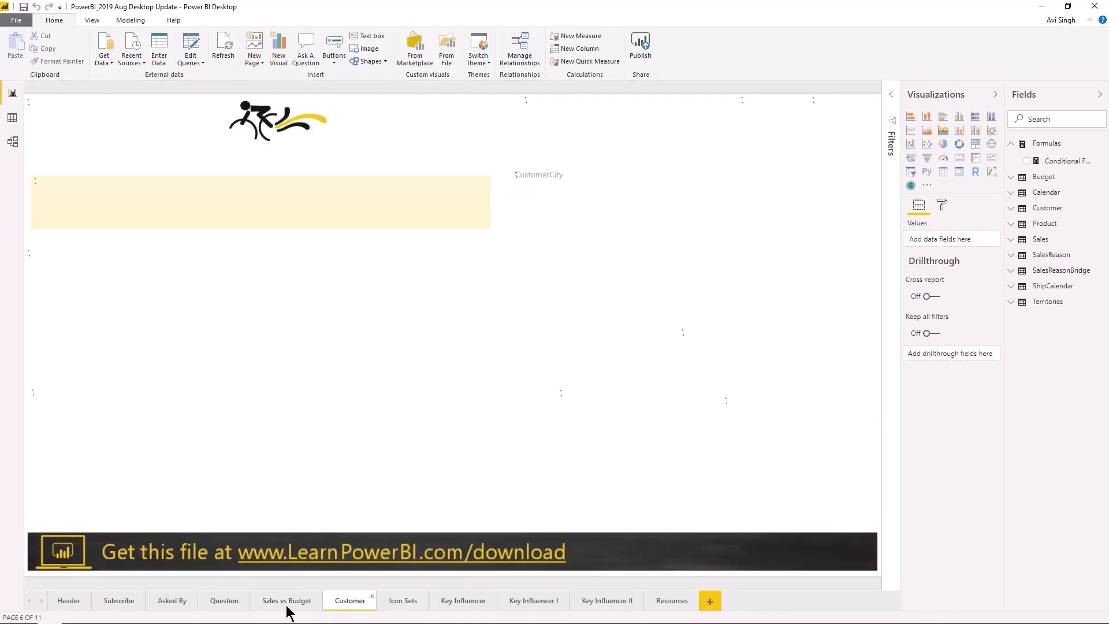
pyautogui.click(287, 604)
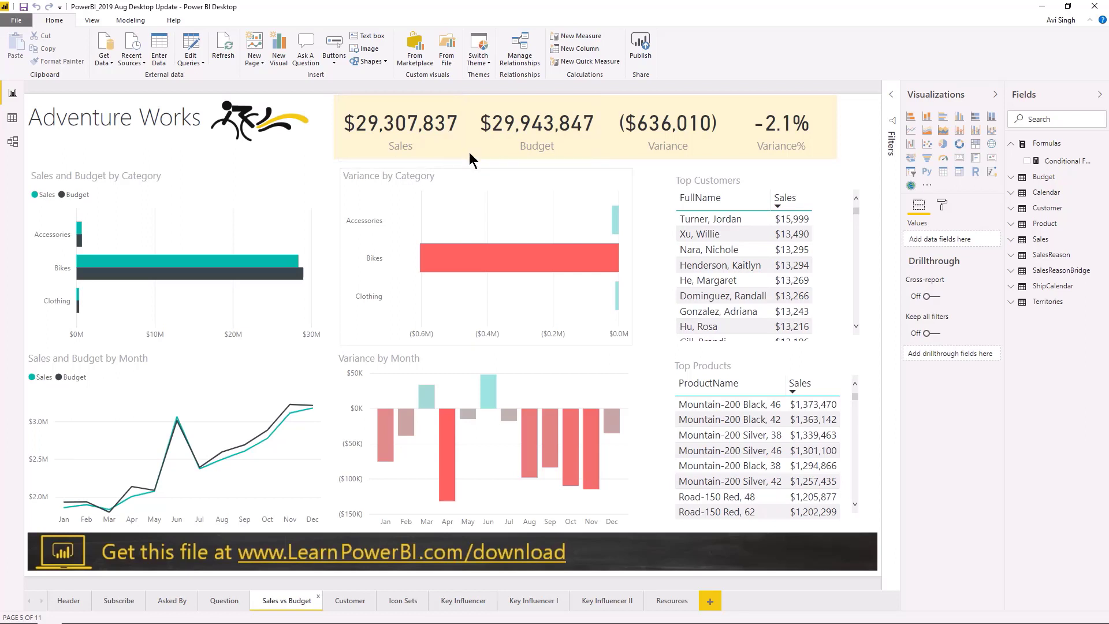
pyautogui.click(522, 129)
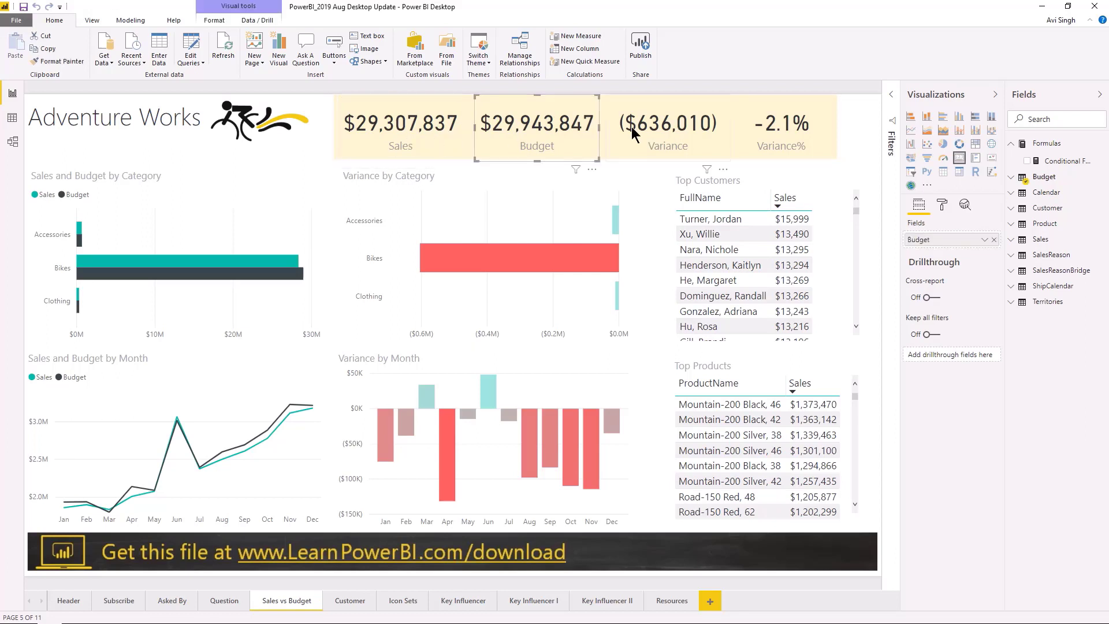
pyautogui.click(649, 138)
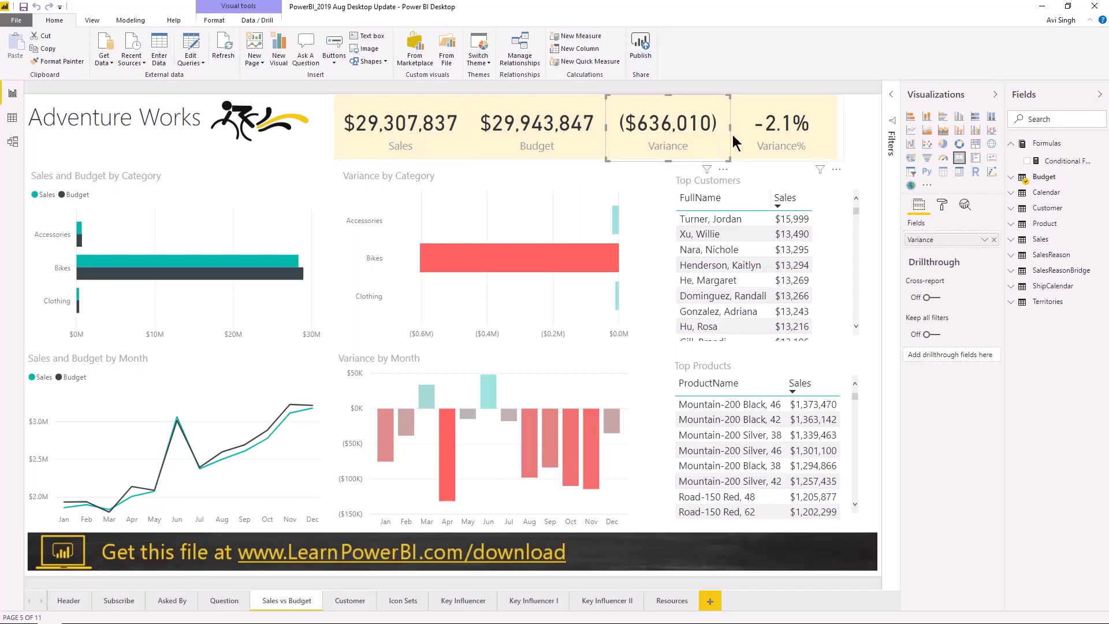
# Select the Sales, Budget, Variance and Variance% cards together and group them
pyautogui.click(425, 139)
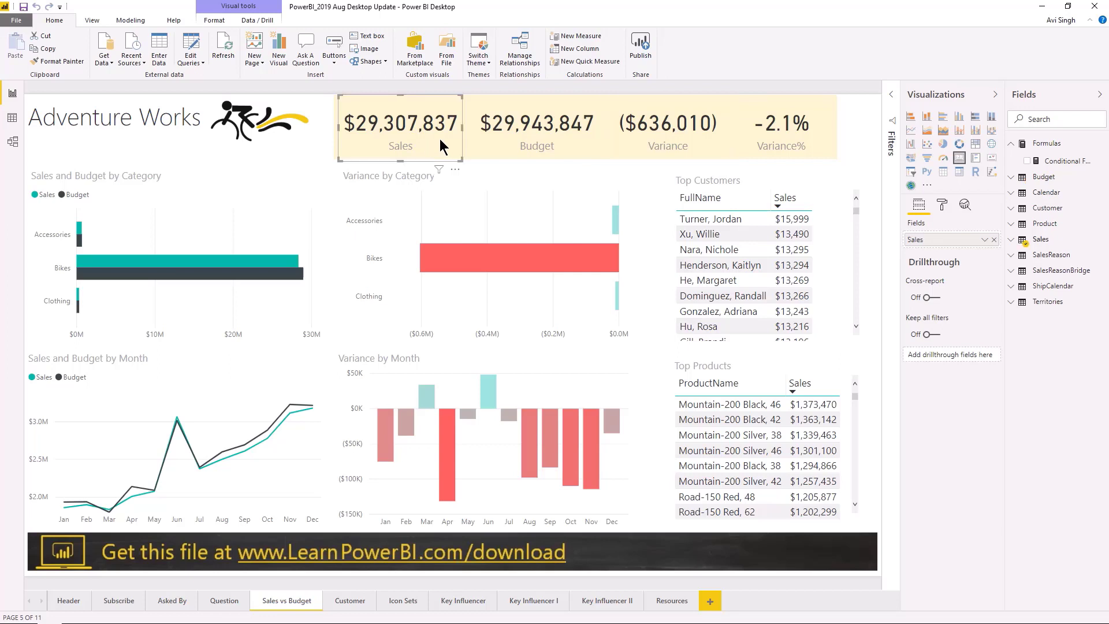
pyautogui.keyDown('ctrl'); pyautogui.click(520, 137); pyautogui.keyUp('ctrl')
pyautogui.keyDown('ctrl'); pyautogui.click(667, 144); pyautogui.keyUp('ctrl')
pyautogui.keyDown('ctrl'); pyautogui.click(772, 140); pyautogui.keyUp('ctrl')
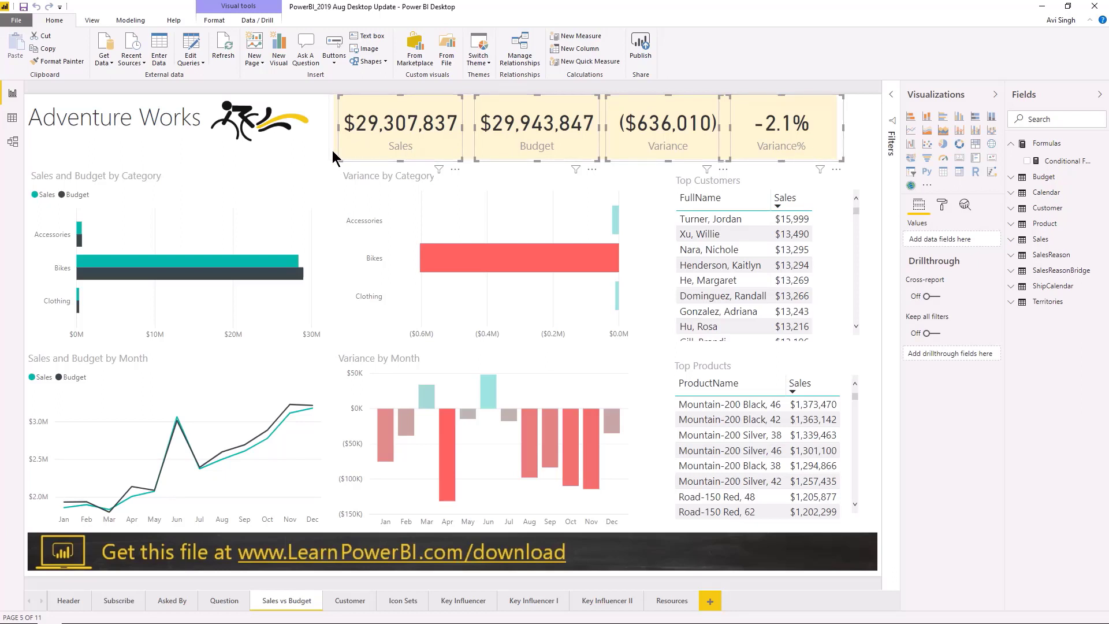
pyautogui.hotkey('ctrl', 'g')
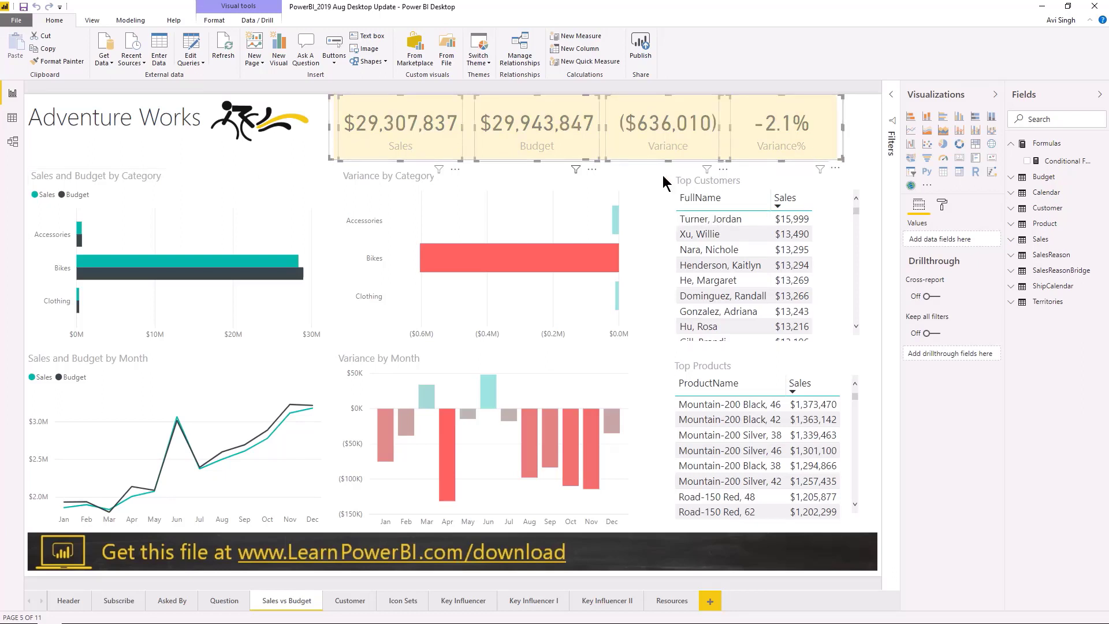
pyautogui.rightClick(718, 136)
pyautogui.moveTo(743, 140)
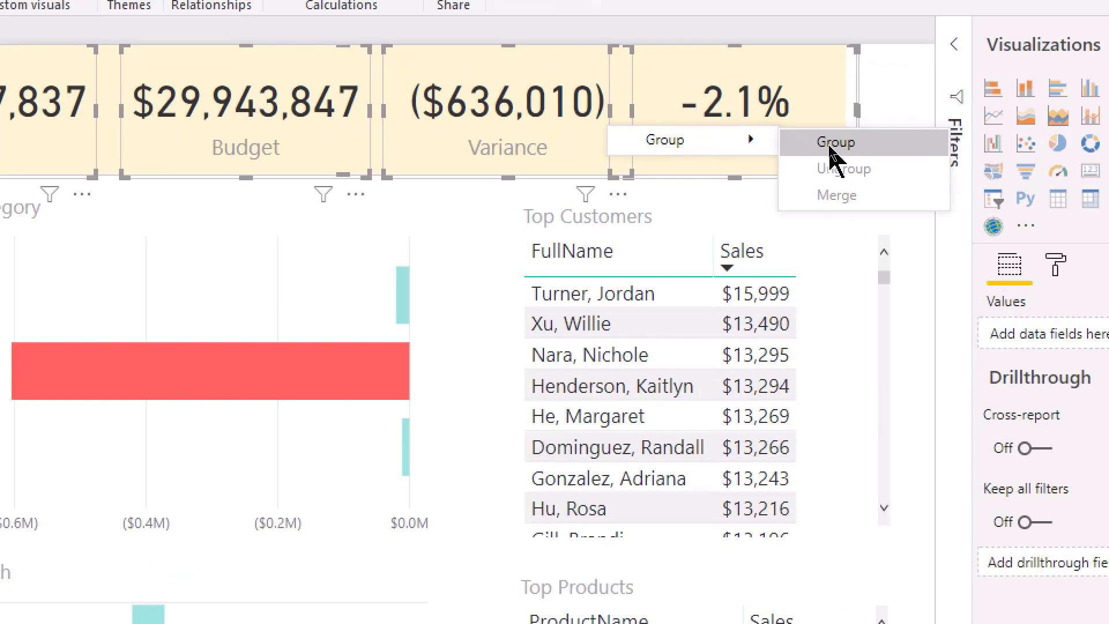
pyautogui.click(829, 147)
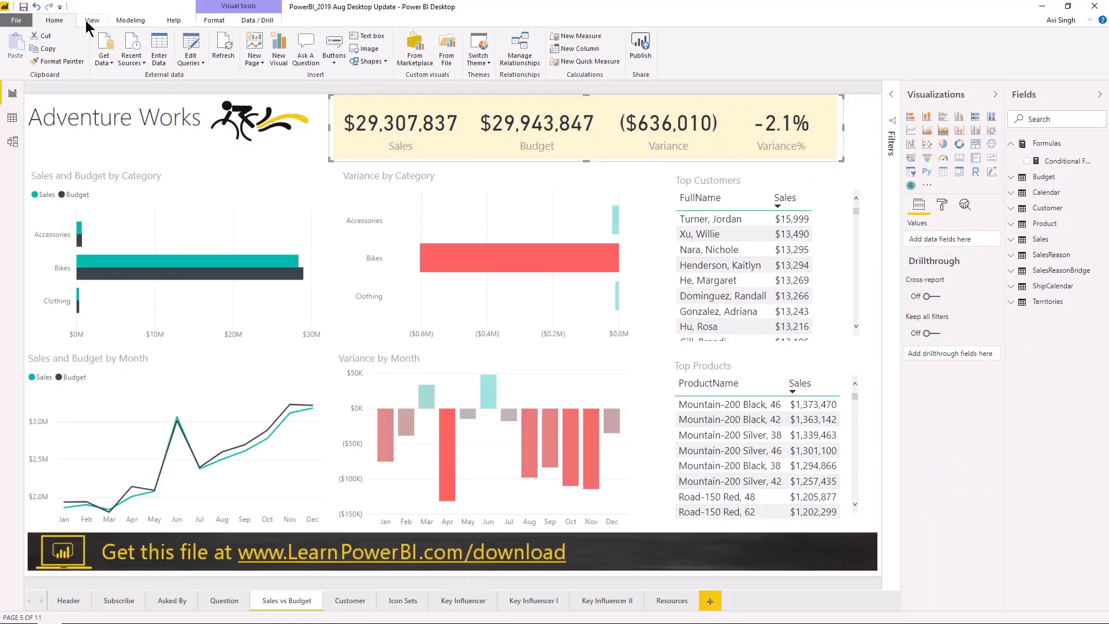
# Show the Selection pane and expand Group 1 to list its four cards and shape
pyautogui.click(87, 20)
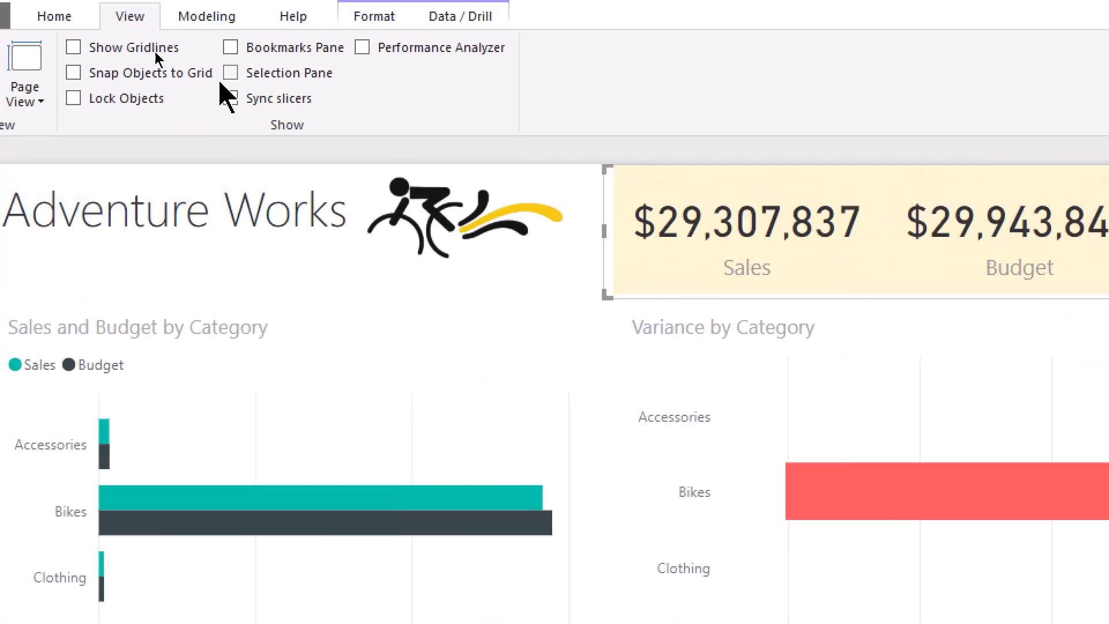
pyautogui.click(265, 82)
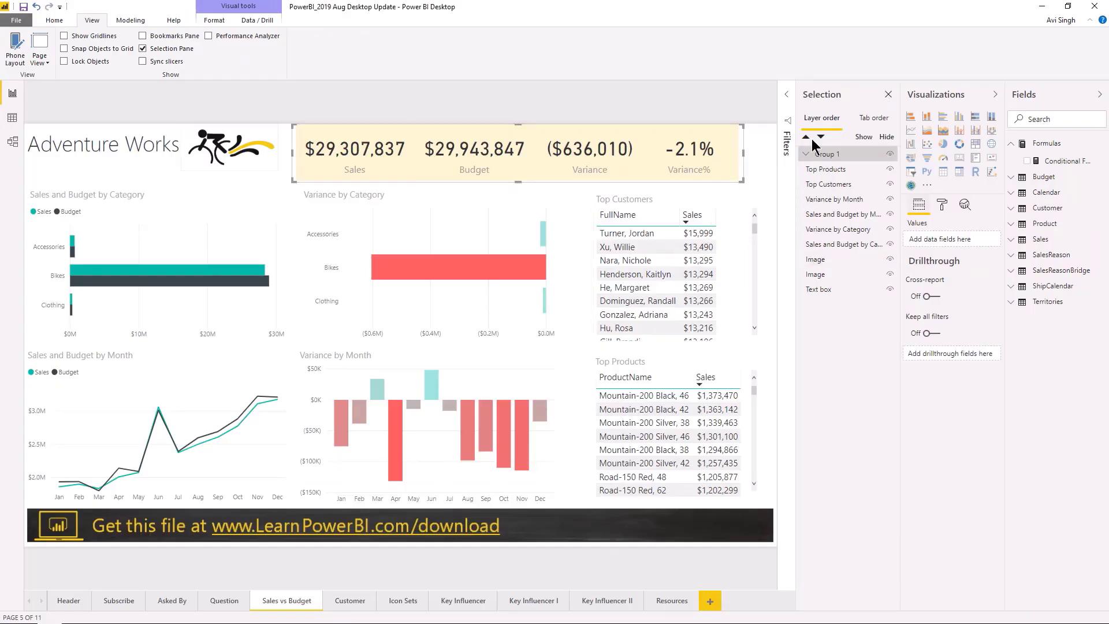
pyautogui.click(807, 154)
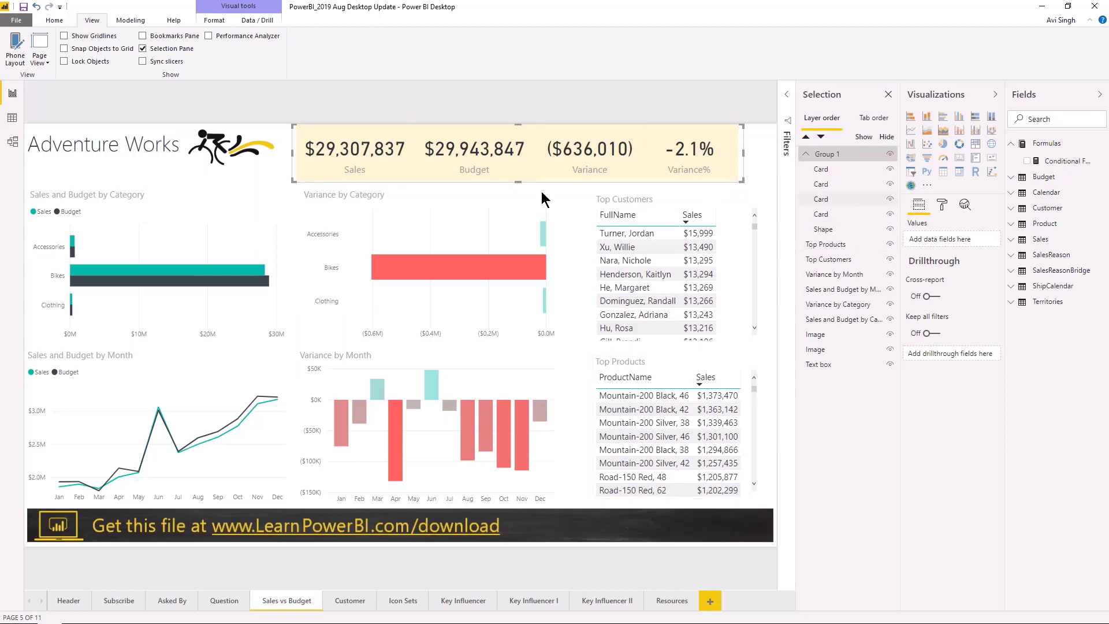
pyautogui.click(273, 182)
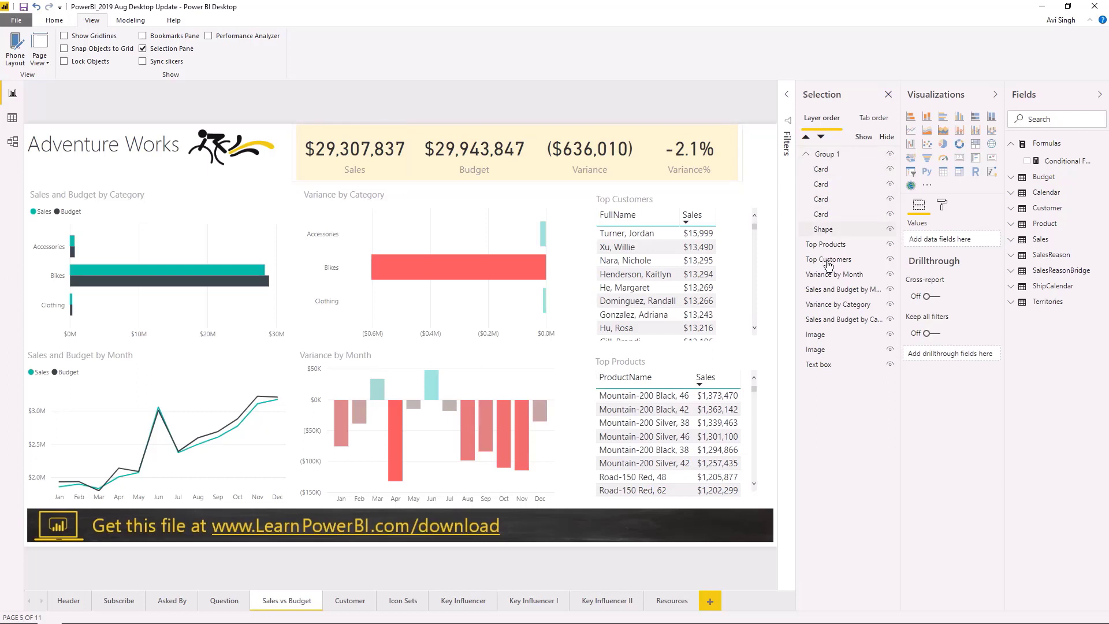
pyautogui.click(725, 178)
pyautogui.click(851, 155)
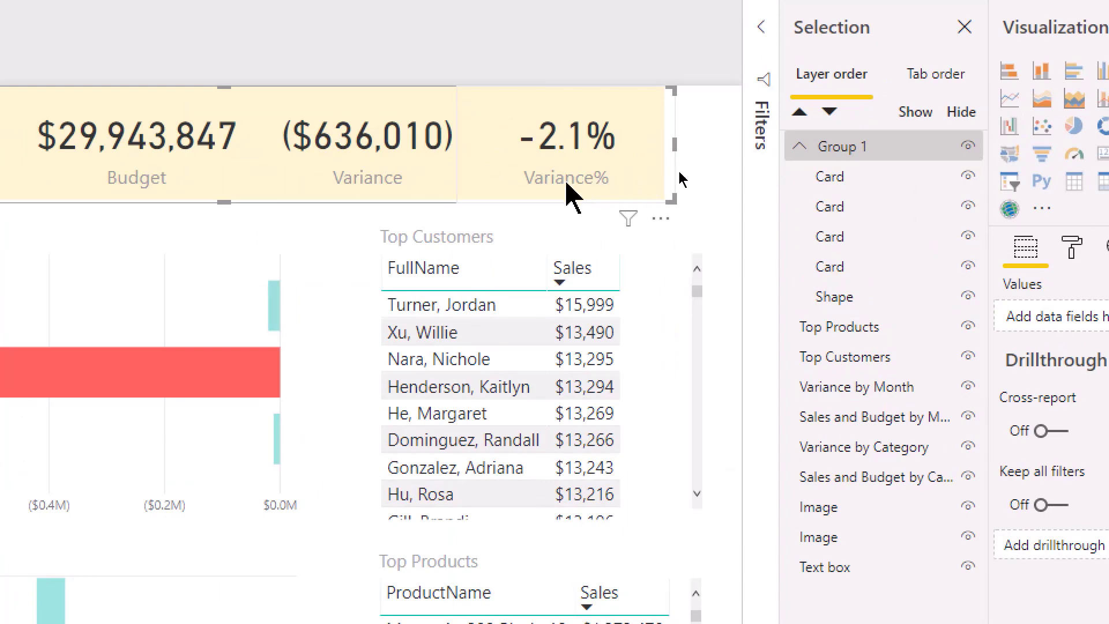
pyautogui.click(526, 186)
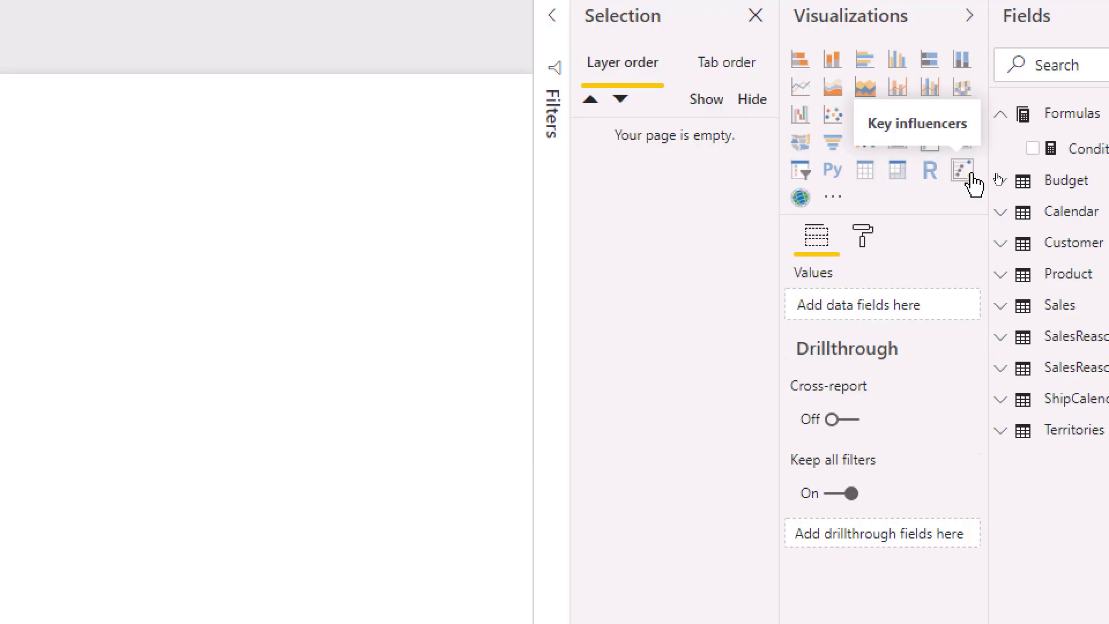
# Insert a Key influencers visual and resize it to fill most of the Key Influencer page
pyautogui.click(962, 171)
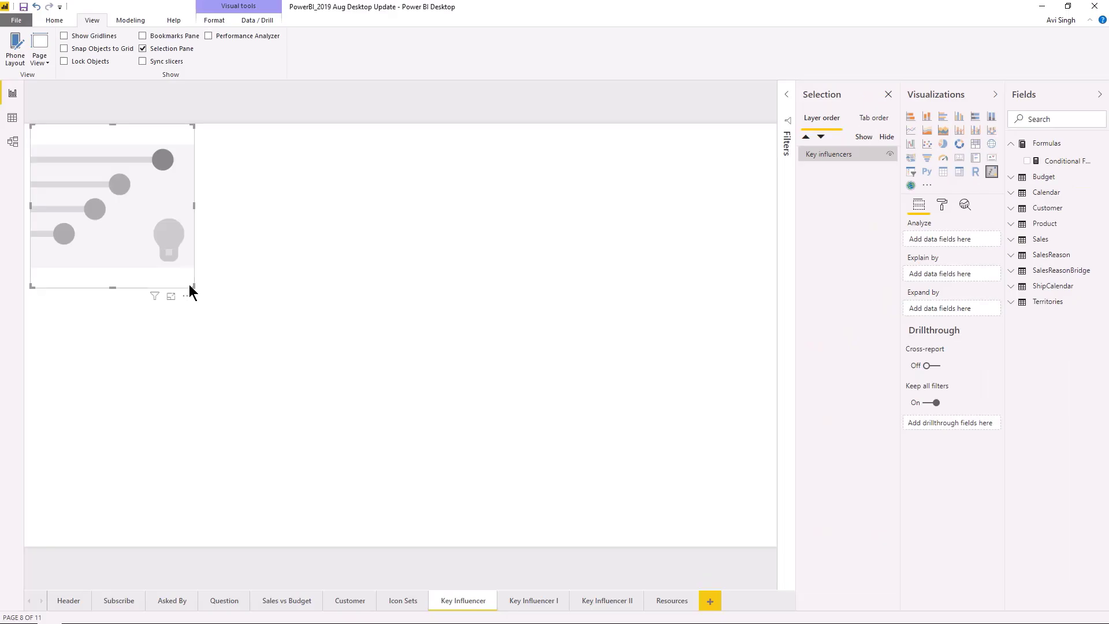
pyautogui.moveTo(189, 285); pyautogui.dragTo(761, 529)
pyautogui.click(761, 529)
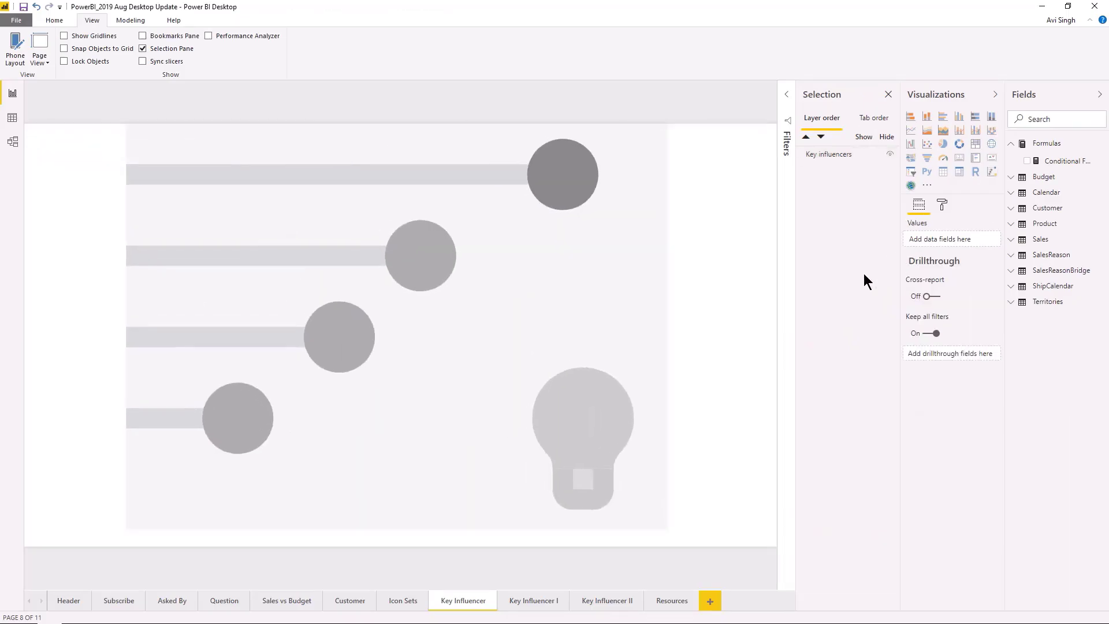
pyautogui.click(694, 293)
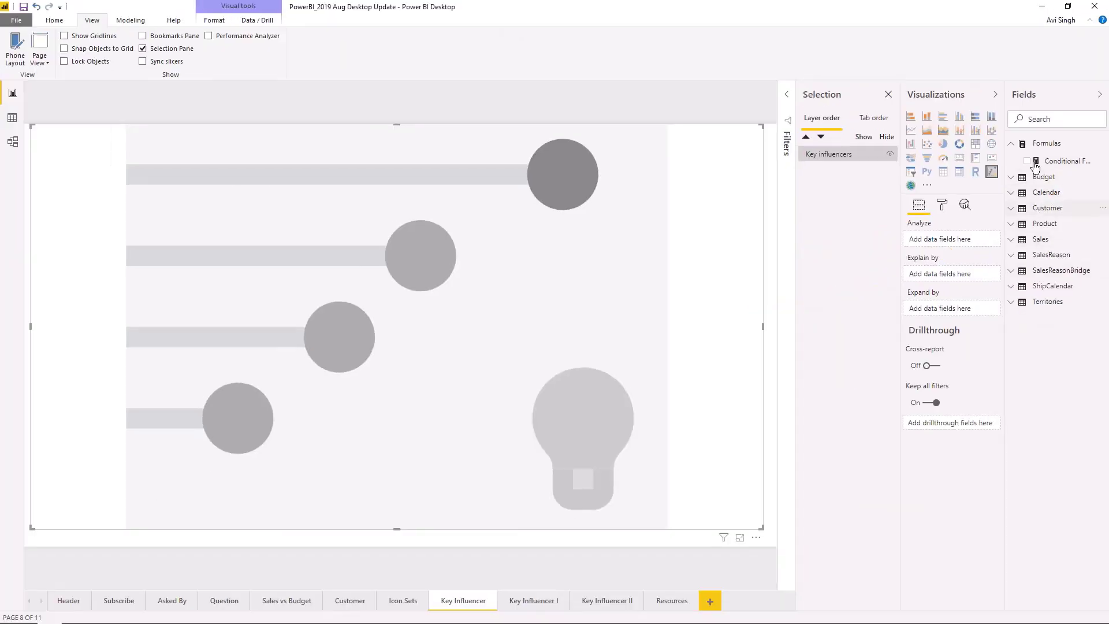
# Put the Sales field into the Key influencers visual's Analyze well
pyautogui.click(1019, 149)
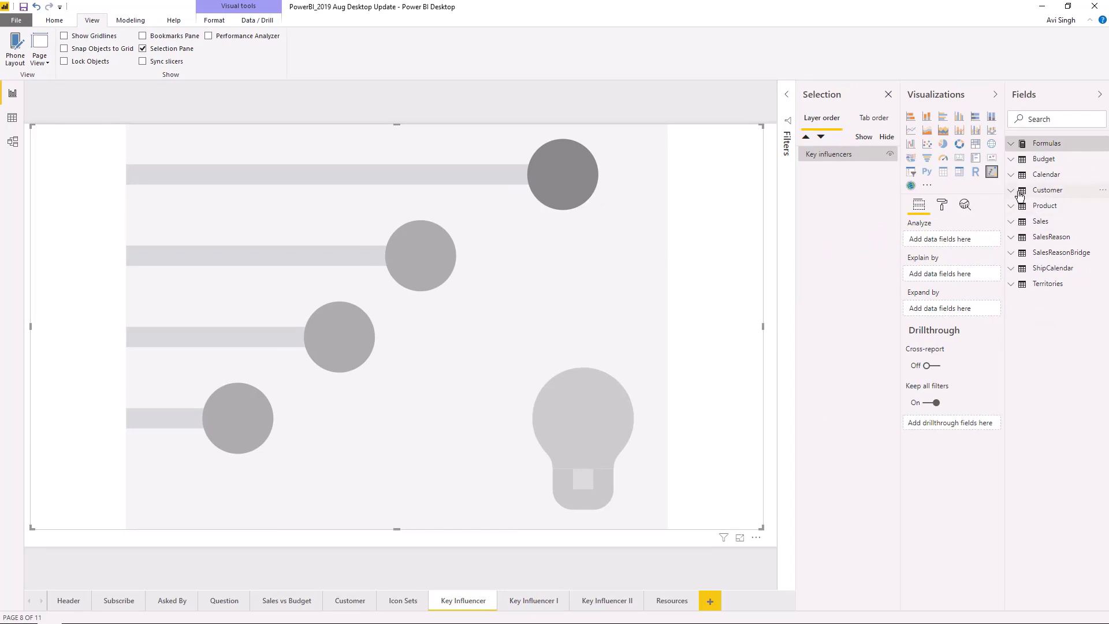
pyautogui.click(1023, 229)
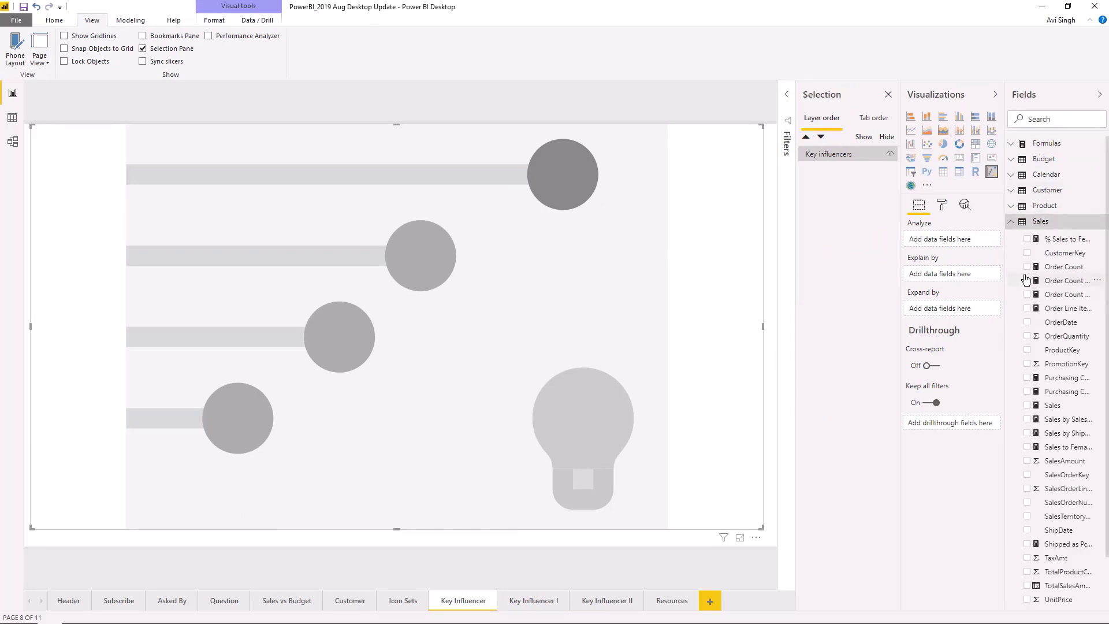
pyautogui.moveTo(1045, 411); pyautogui.dragTo(954, 245)
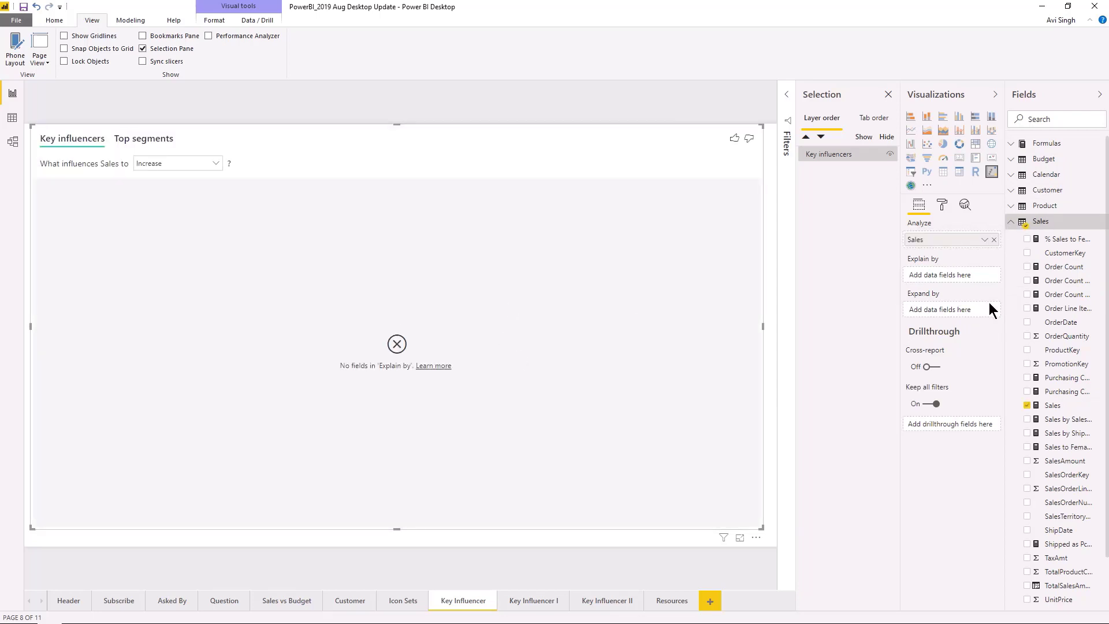
pyautogui.click(1012, 221)
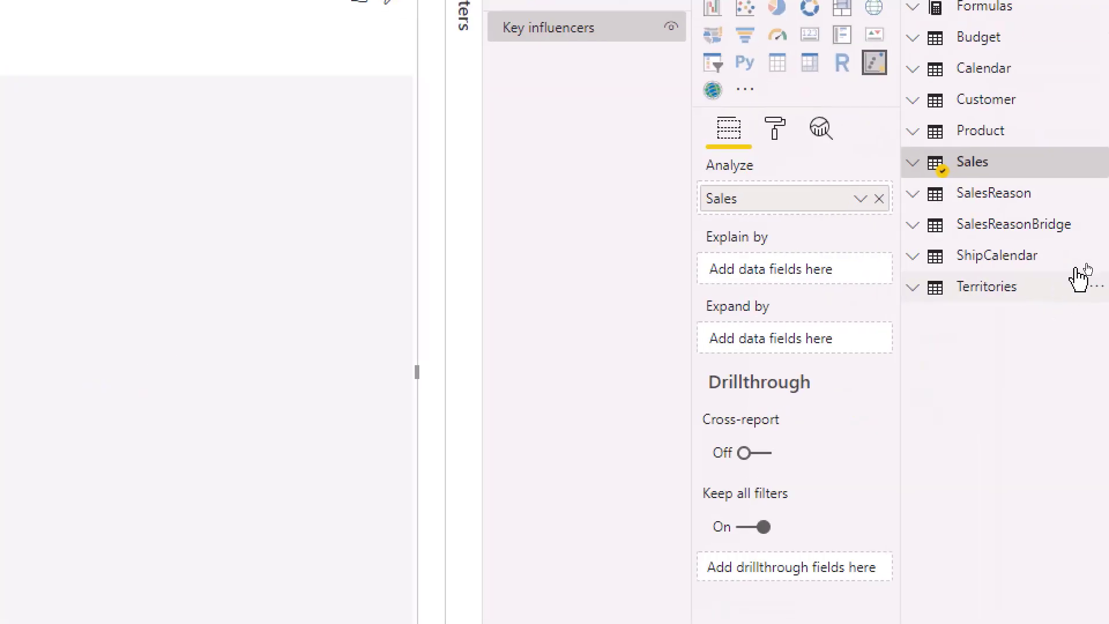
# Add Territories Country, Group, Region and Product ModelName to the Explain by well
pyautogui.click(915, 289)
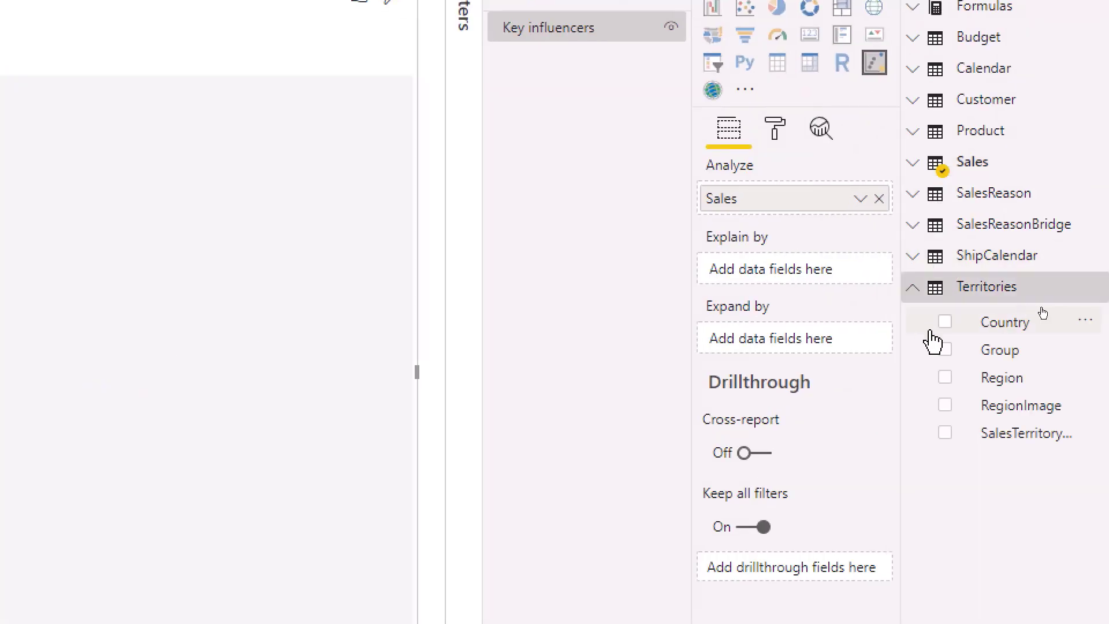
pyautogui.moveTo(1017, 326); pyautogui.dragTo(889, 309)
pyautogui.moveTo(943, 346); pyautogui.dragTo(847, 302)
pyautogui.moveTo(1037, 381); pyautogui.dragTo(861, 325)
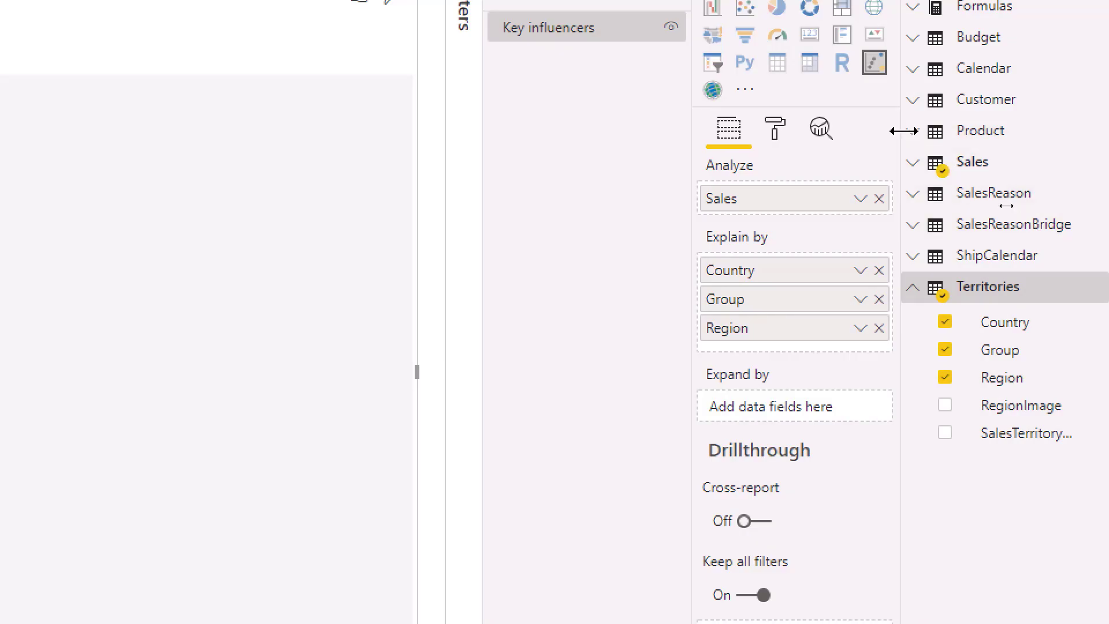
pyautogui.click(911, 134)
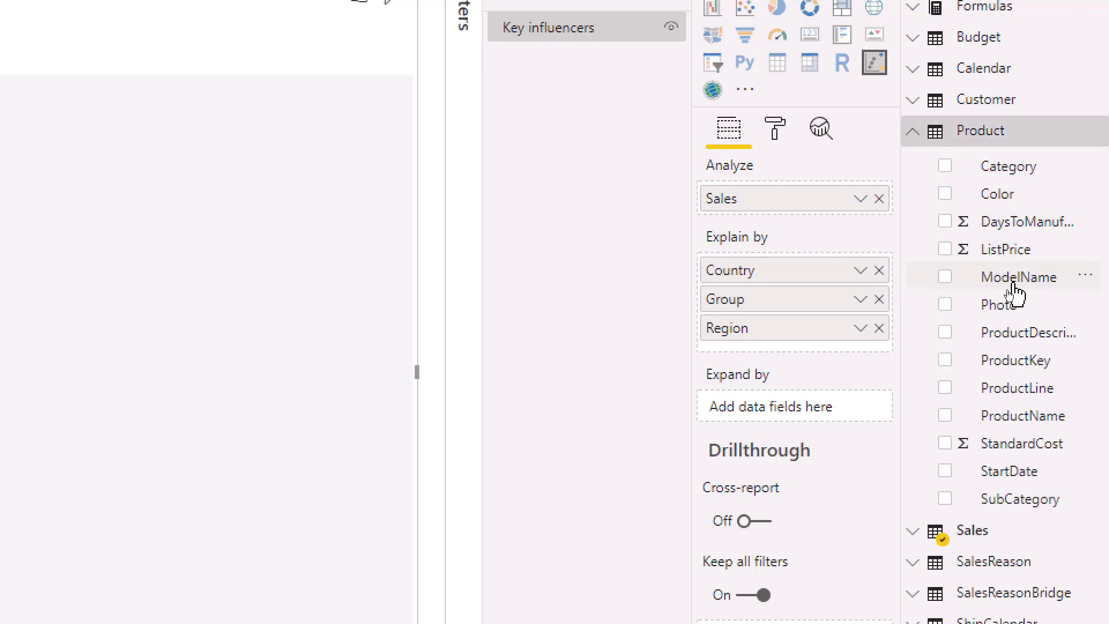
pyautogui.moveTo(1014, 280); pyautogui.dragTo(826, 341)
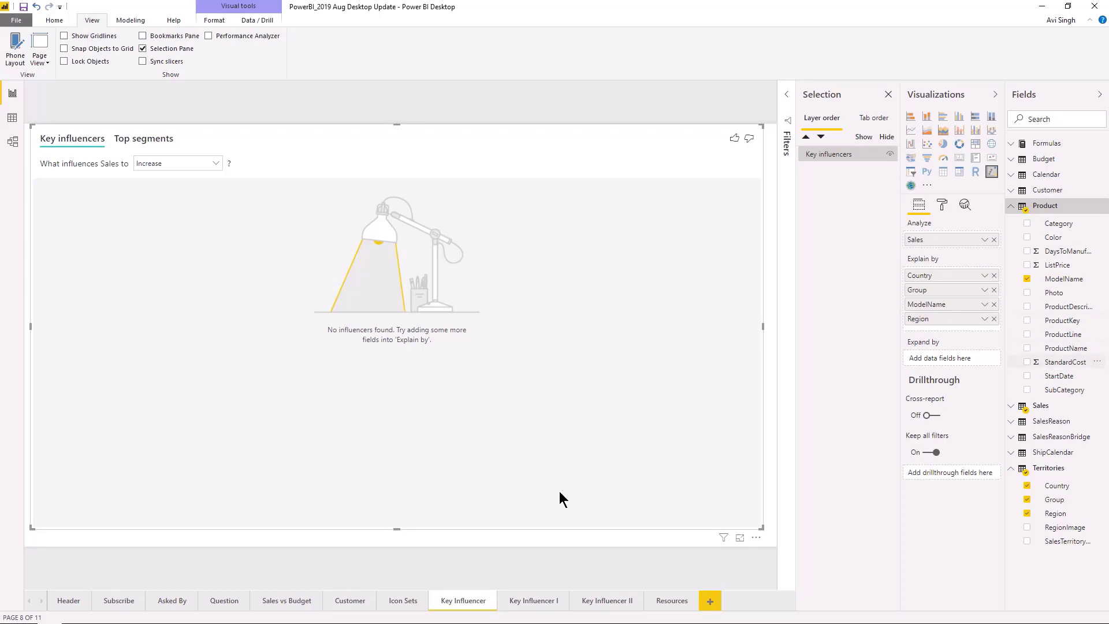
# On Key Influencer I, remove ModelName from the Key influencers visual's Explain by well
pyautogui.click(514, 603)
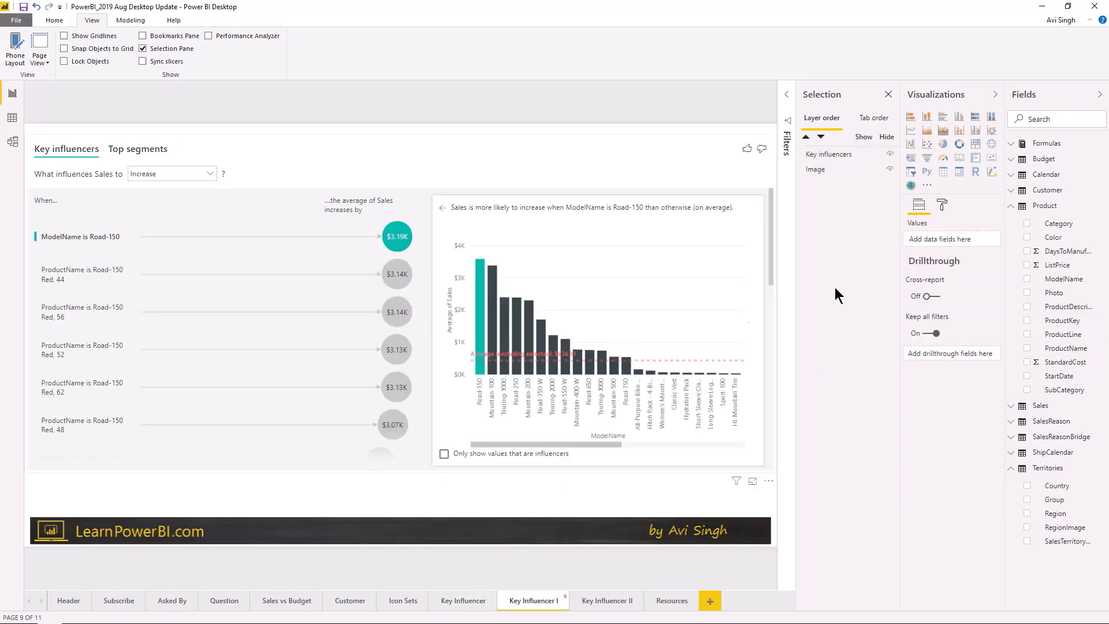
pyautogui.click(681, 174)
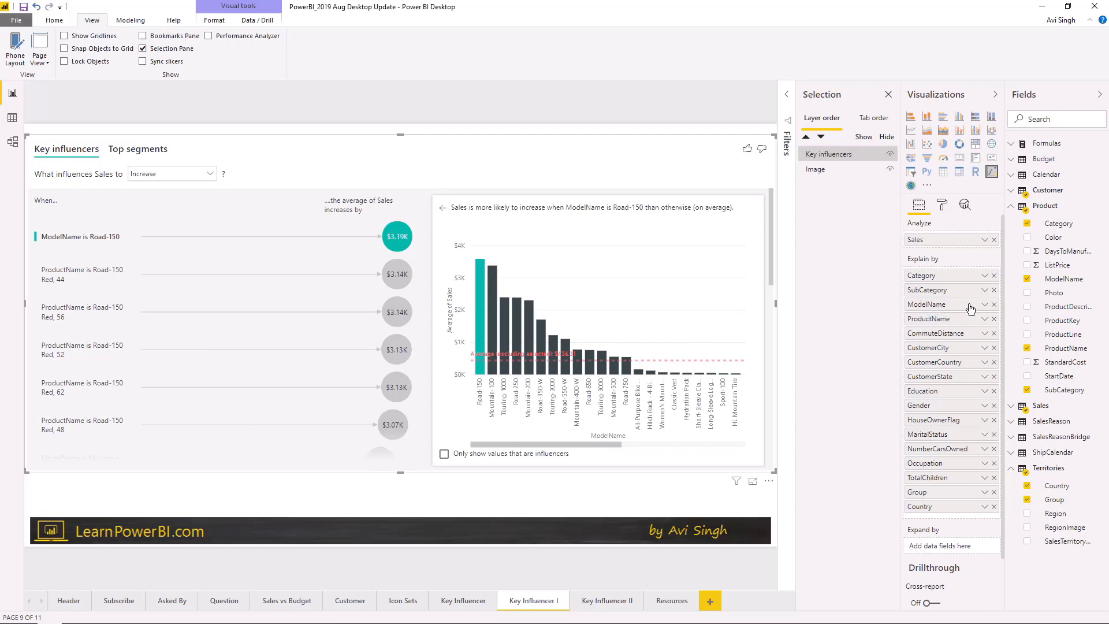
pyautogui.click(994, 304)
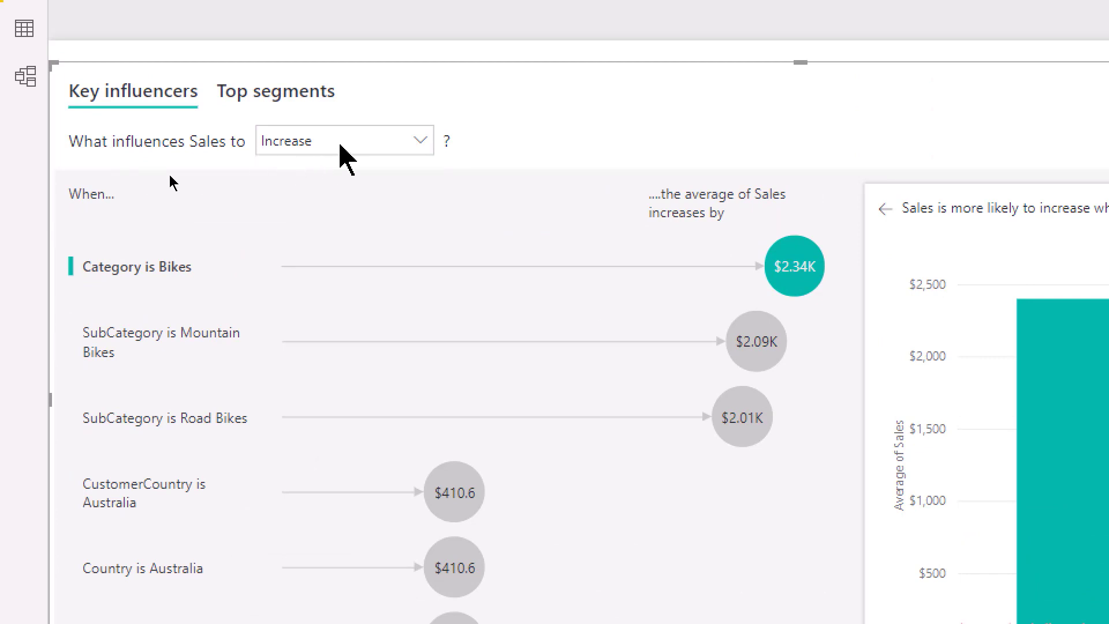
# Keep analyzing what makes Sales increase and inspect the SubCategory is Mountain Bikes influencer
pyautogui.click(340, 146)
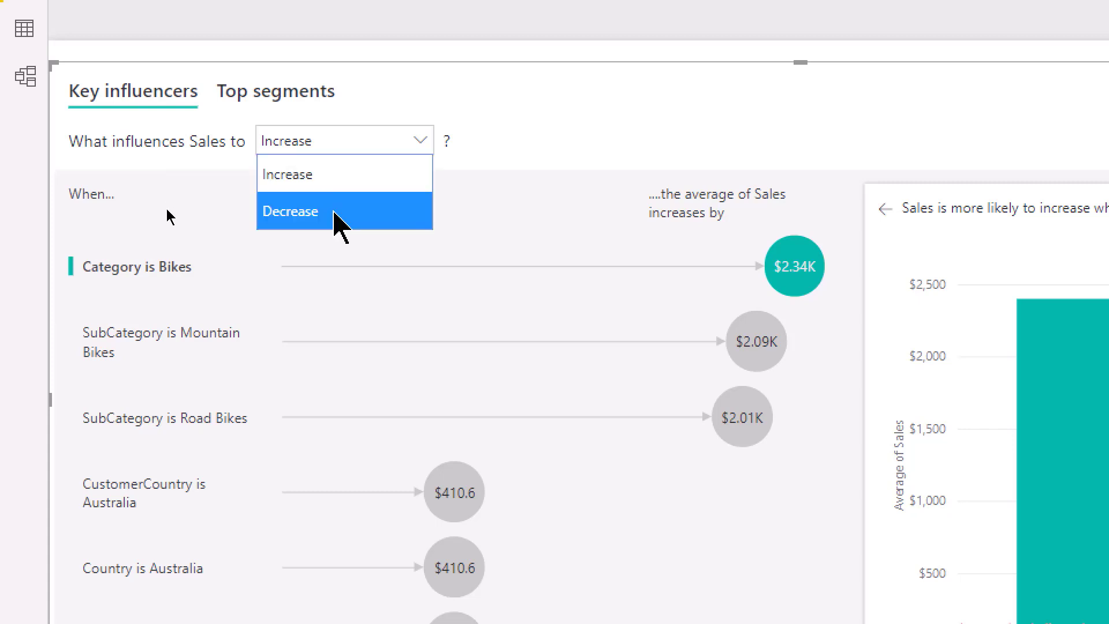
pyautogui.click(352, 172)
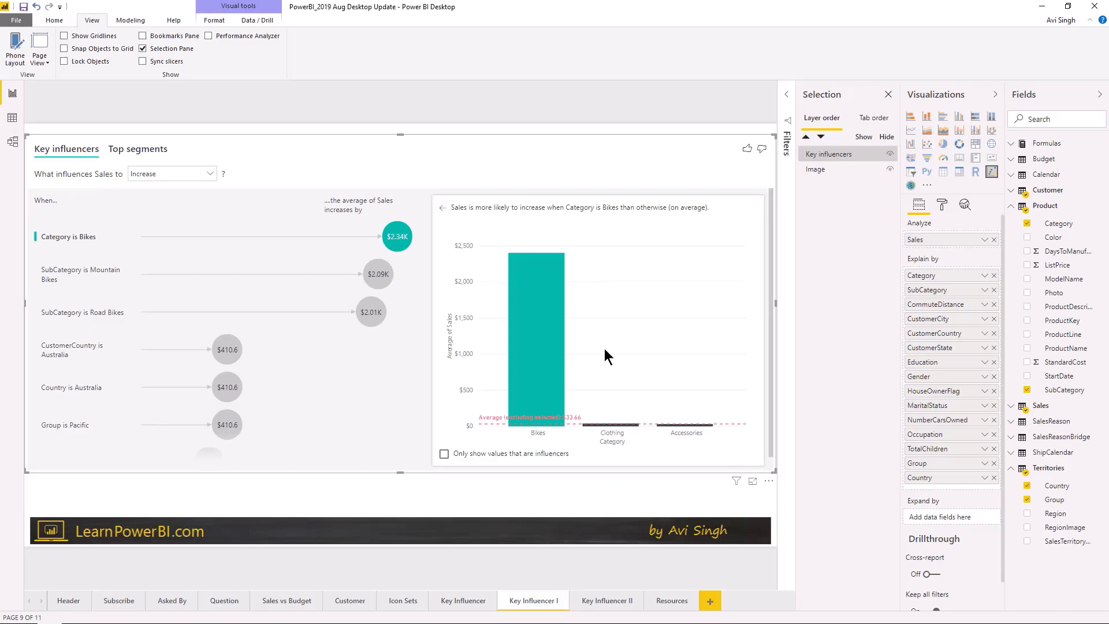
pyautogui.click(100, 276)
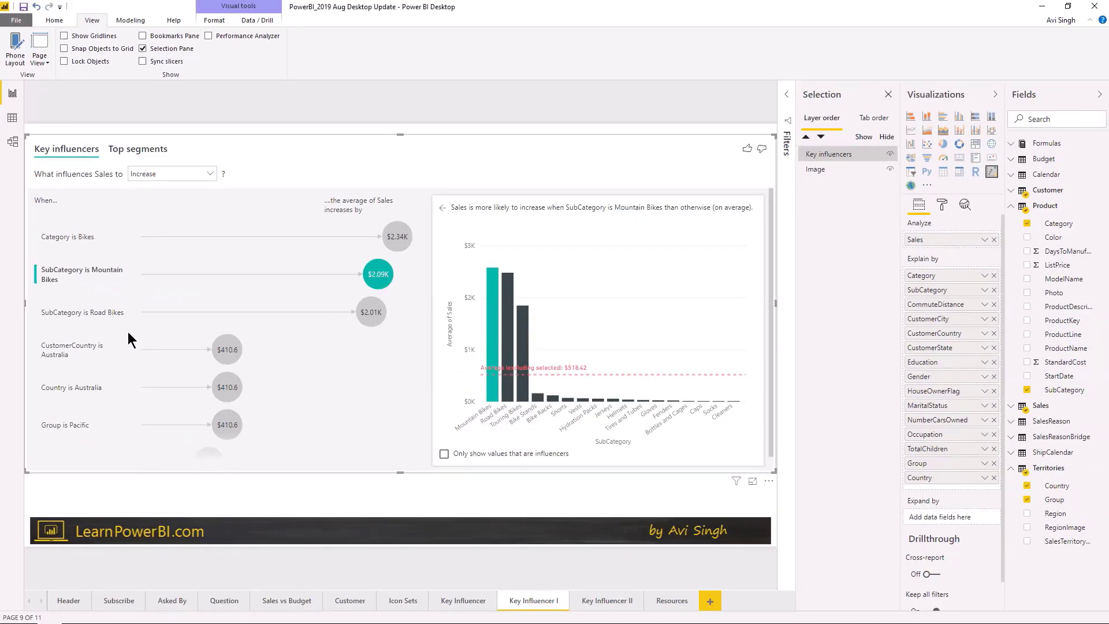
# Inspect the CustomerCountry is Australia influencer, then show the Top segments view with five Sales segments
pyautogui.scroll(-1, 116, 324)
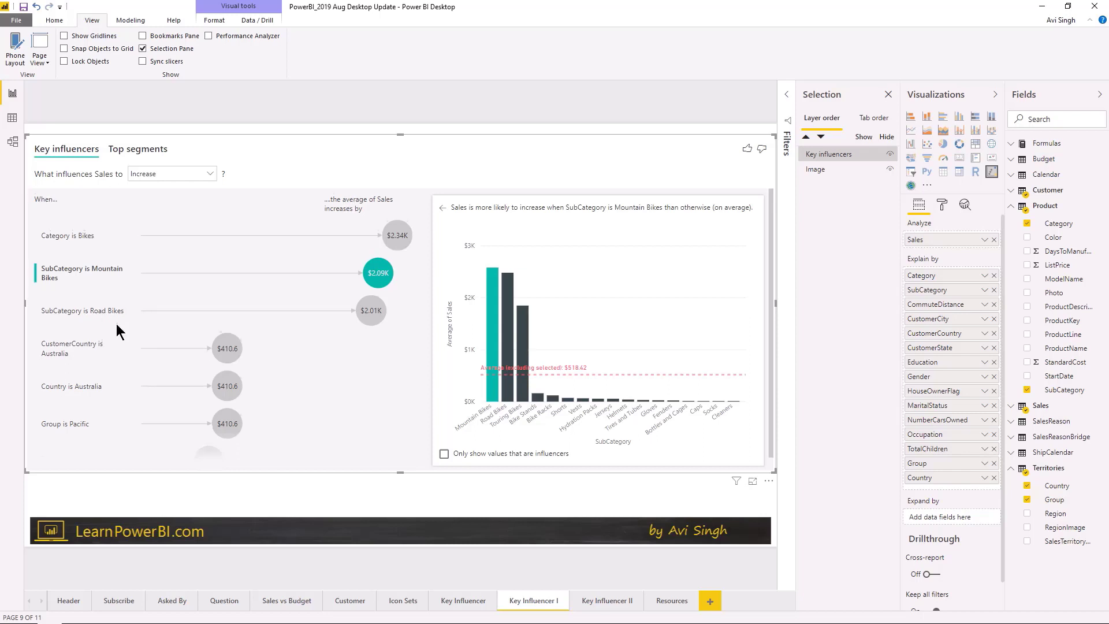
pyautogui.click(217, 336)
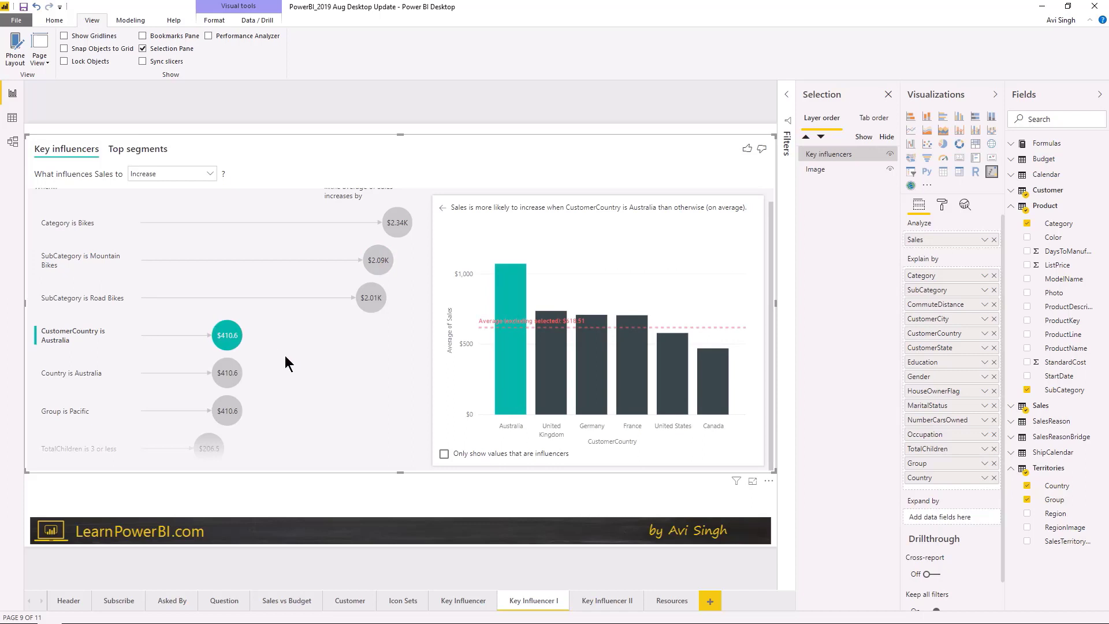
pyautogui.scroll(1, 285, 356)
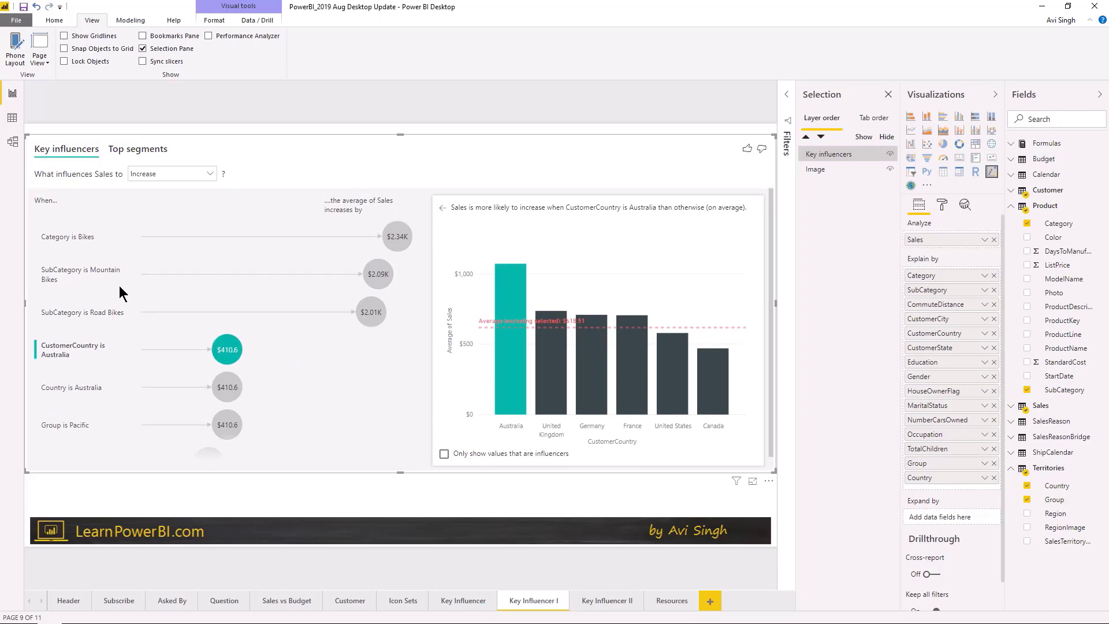
pyautogui.click(141, 152)
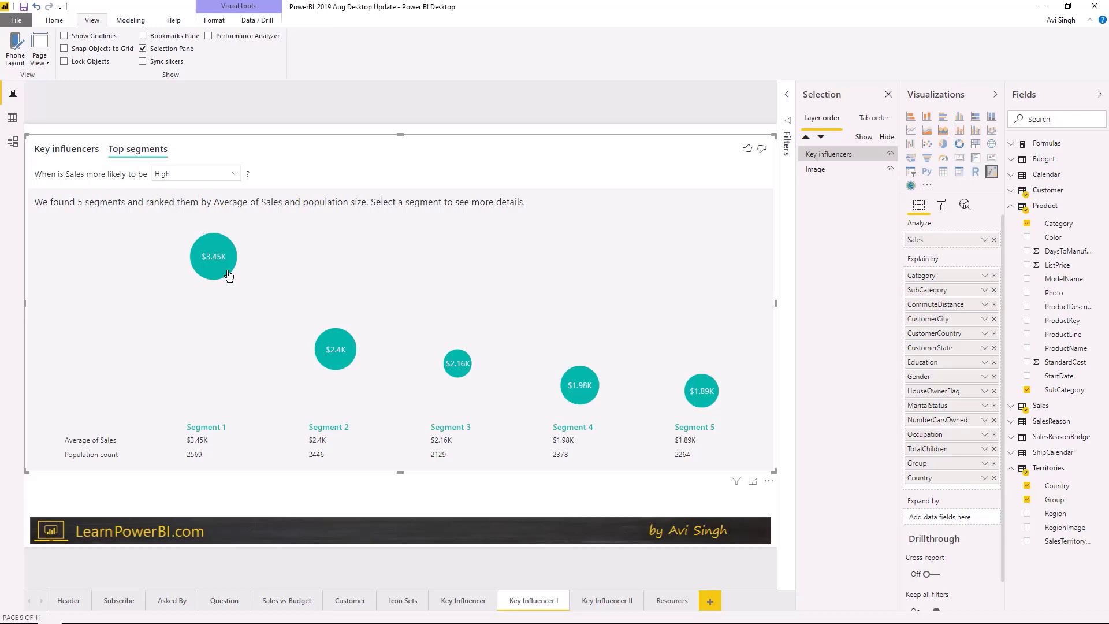
# Inspect Segments 5 and 4, ending on Segment 3's details: $2.16K average versus $711.5 overall
pyautogui.click(693, 430)
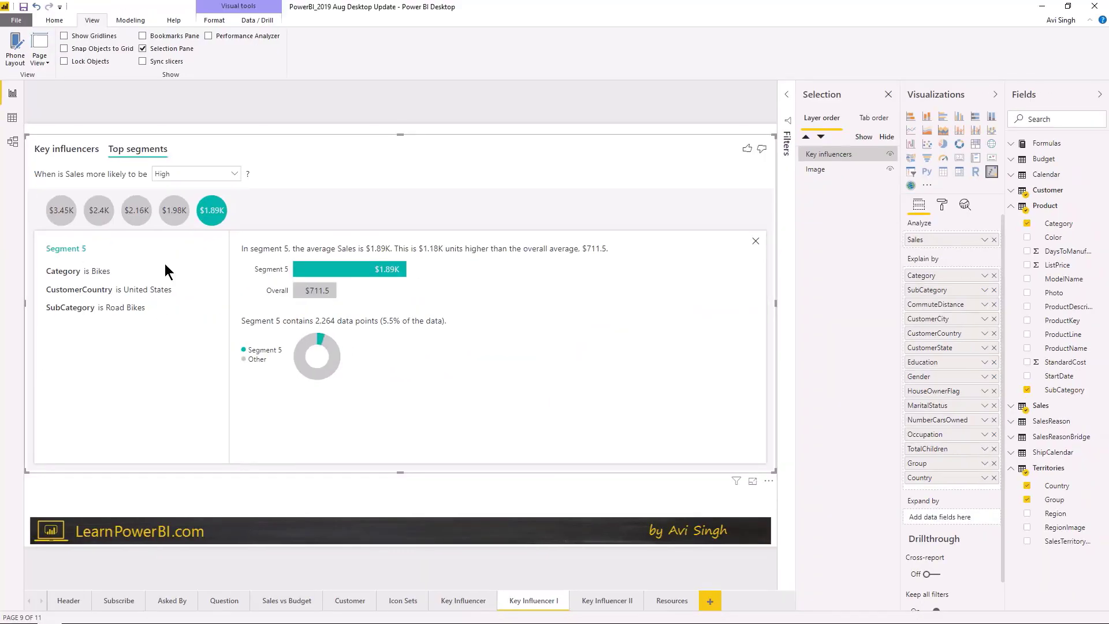
pyautogui.click(174, 212)
pyautogui.click(128, 216)
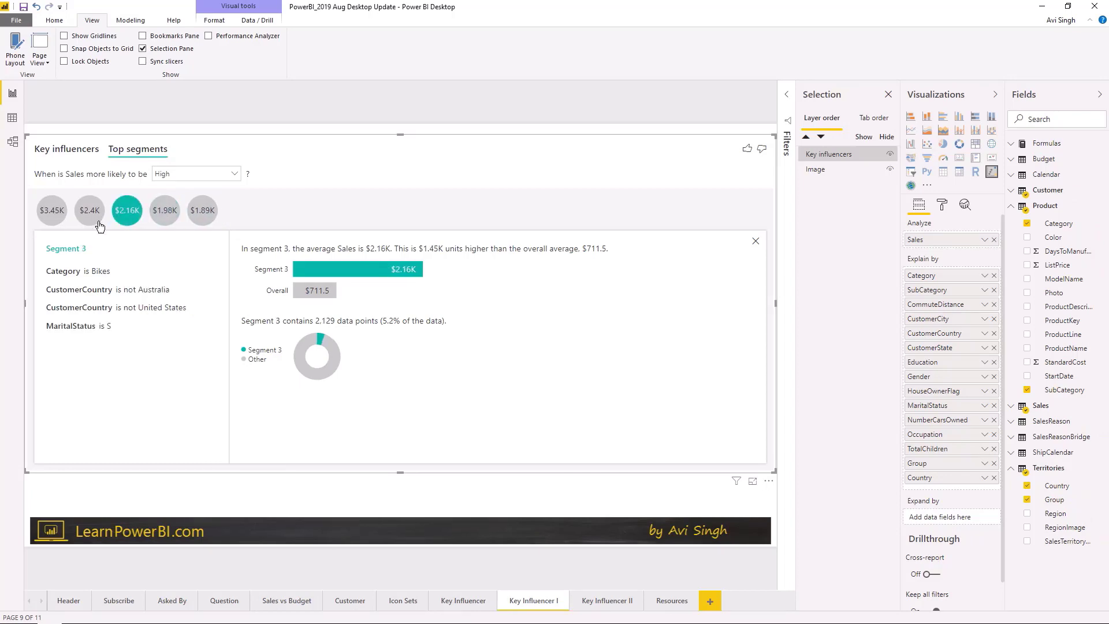